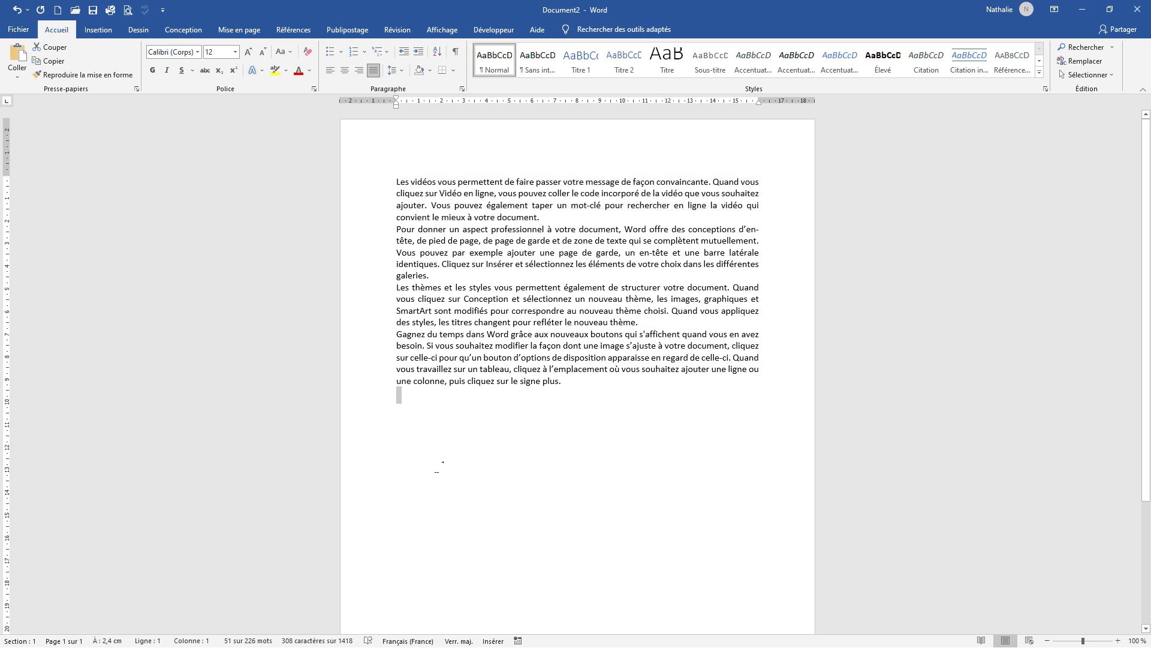
Step: Align the whole text left, centred and right in turn, ending with justified alignment
left_click_drag(369, 270, 375, 175)
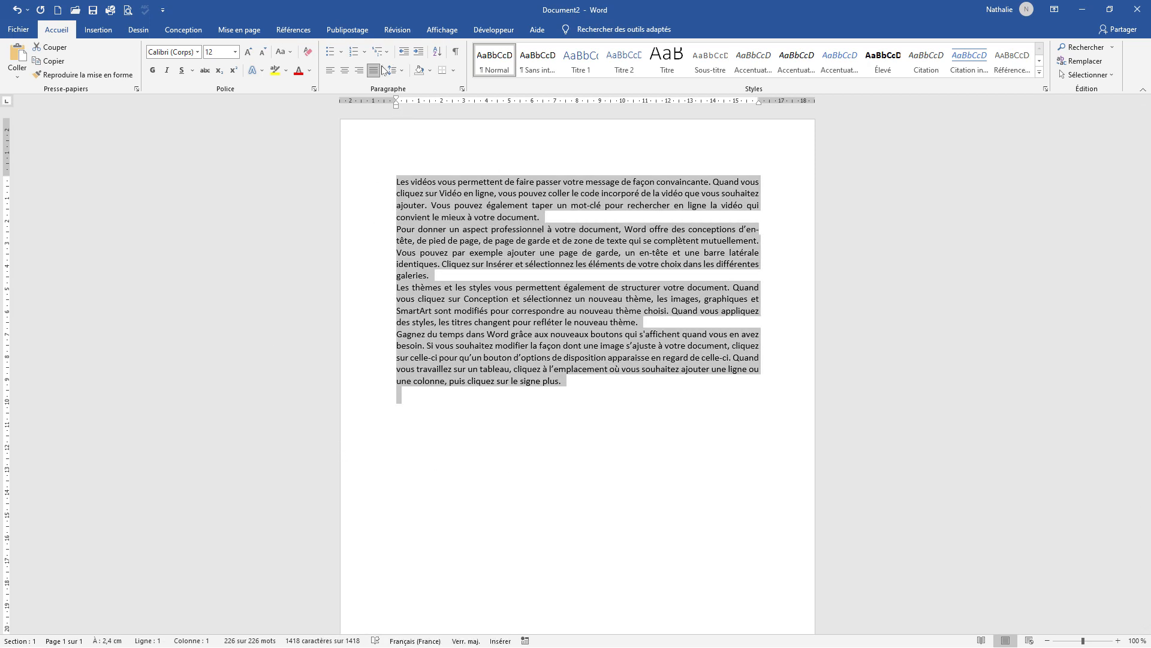
left_click(329, 71)
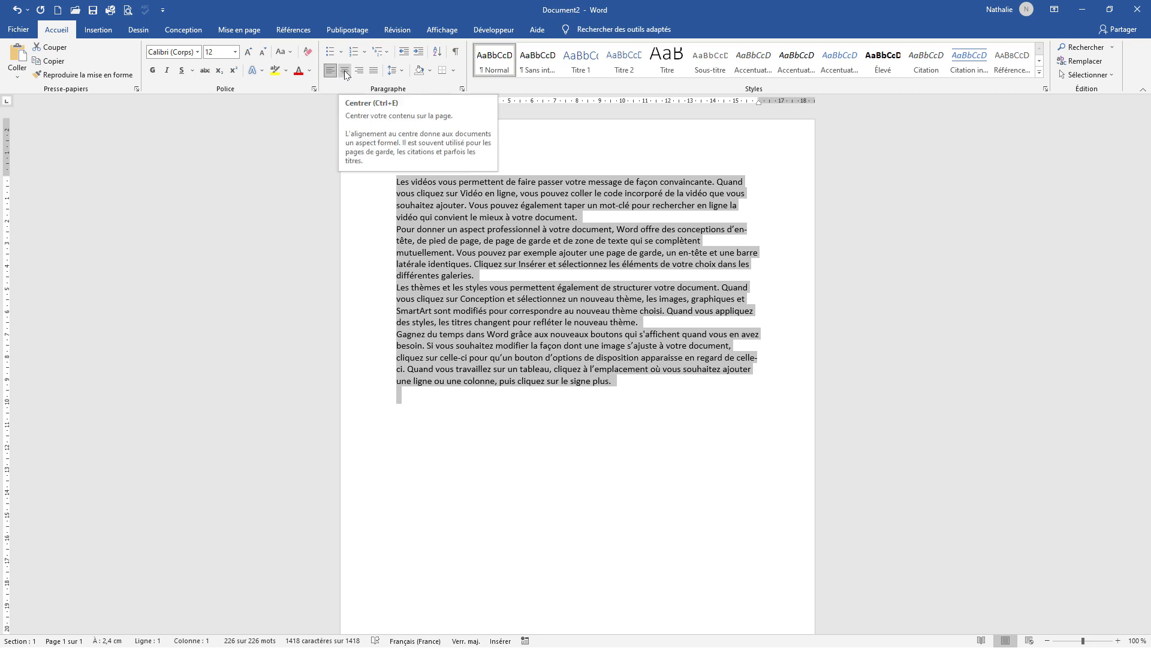
left_click(345, 74)
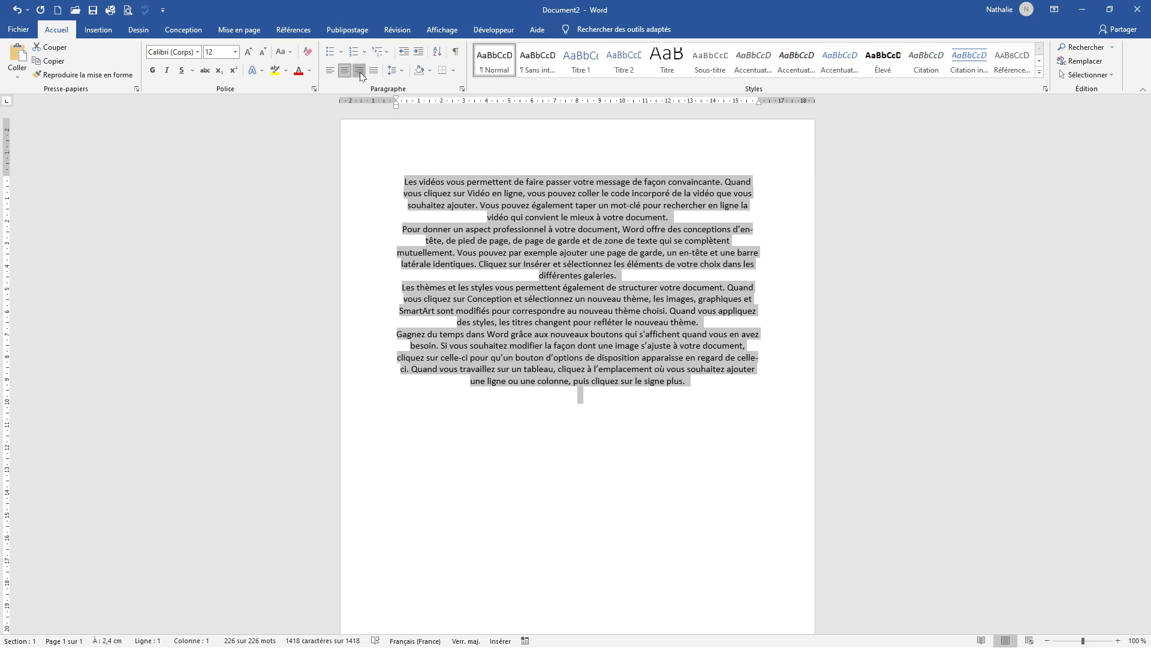
left_click(360, 71)
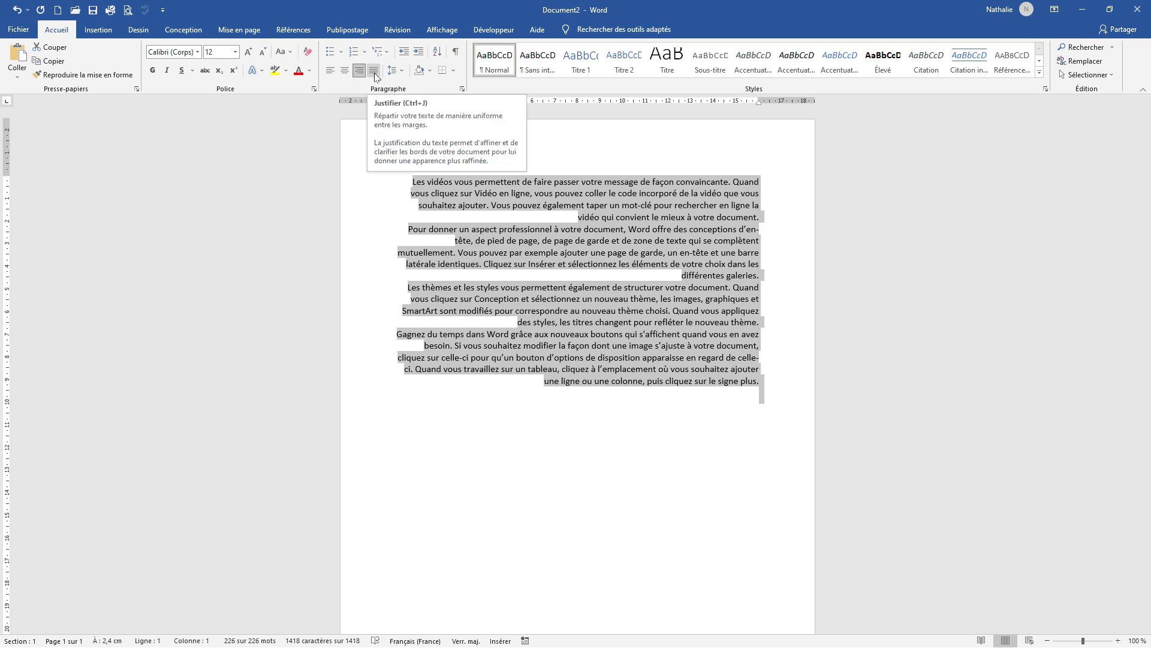
left_click(374, 71)
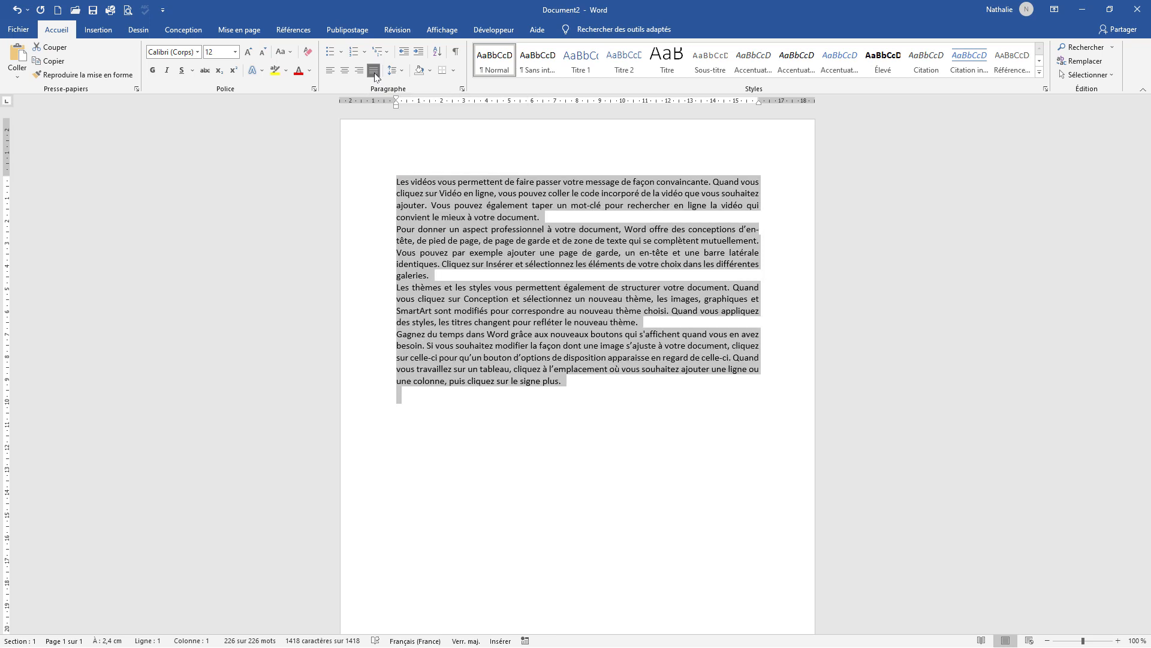
left_click(401, 394)
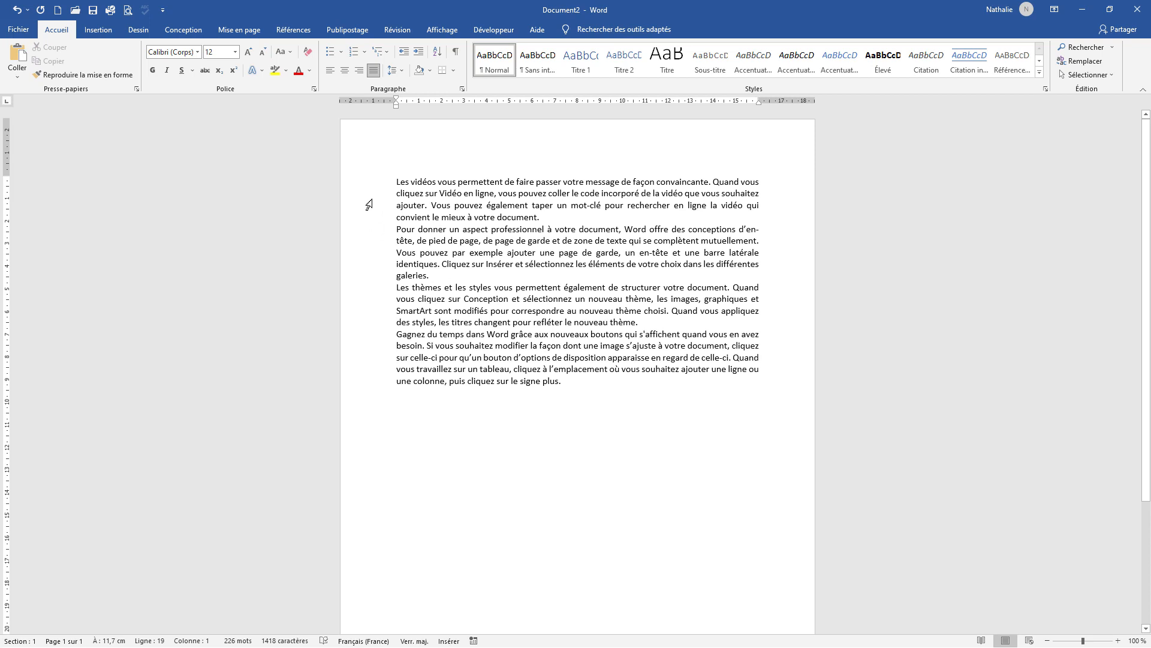
Step: Centre only the first paragraph, which begins with "Les vidéos vous permettent"
triple_click(368, 205)
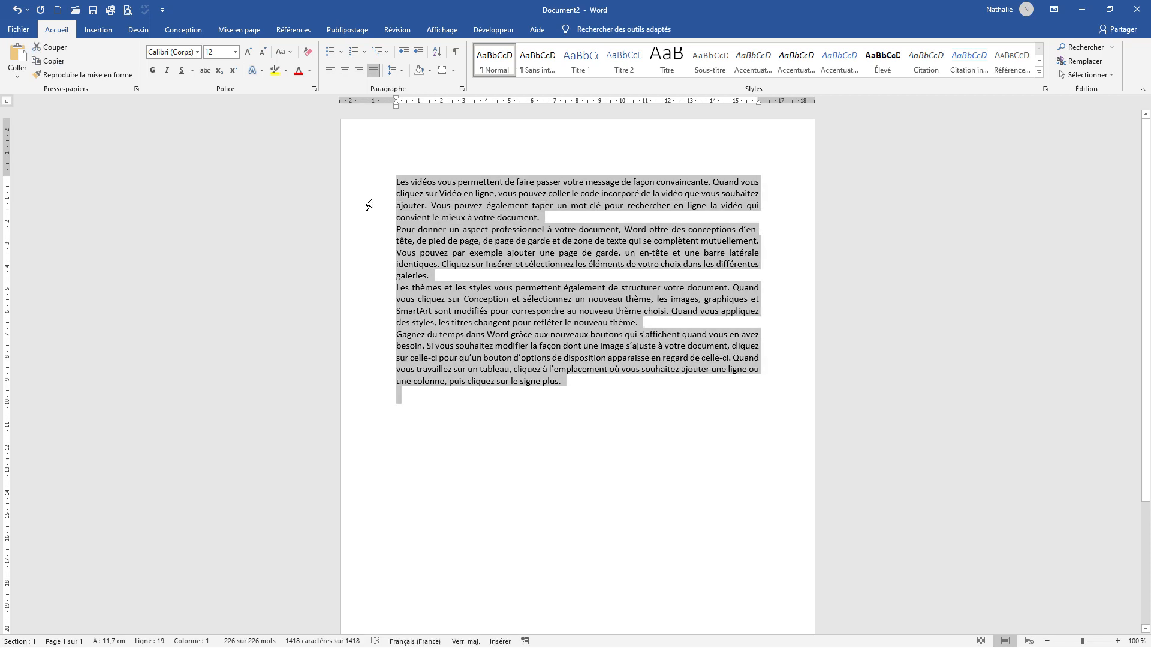
double_click(369, 205)
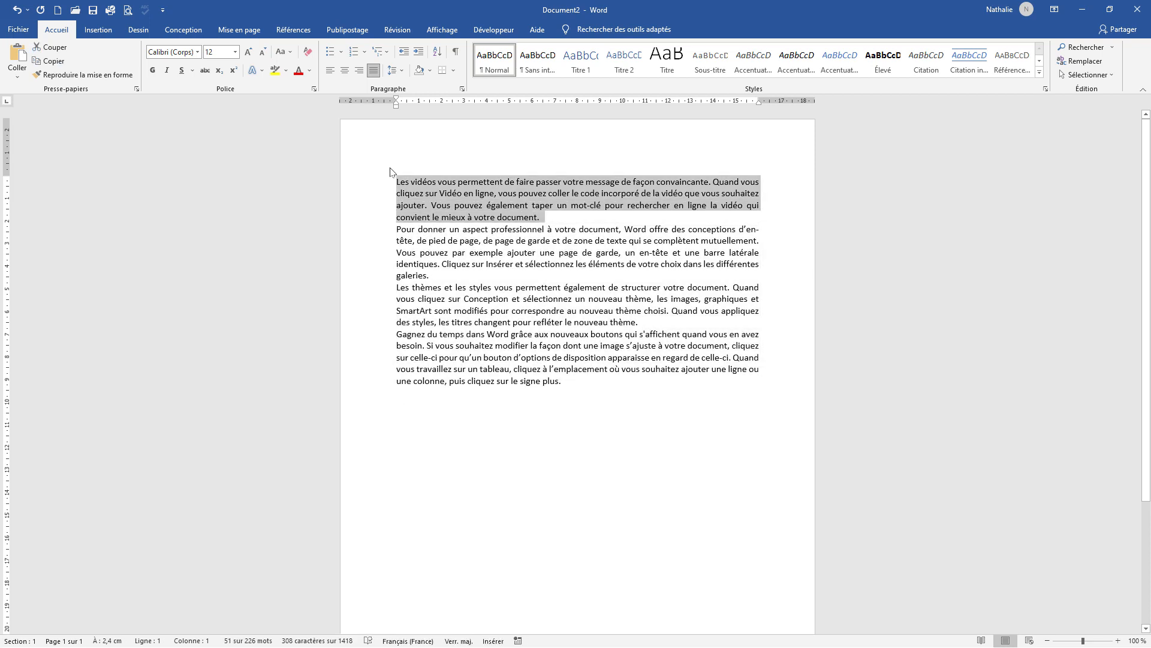
left_click(345, 73)
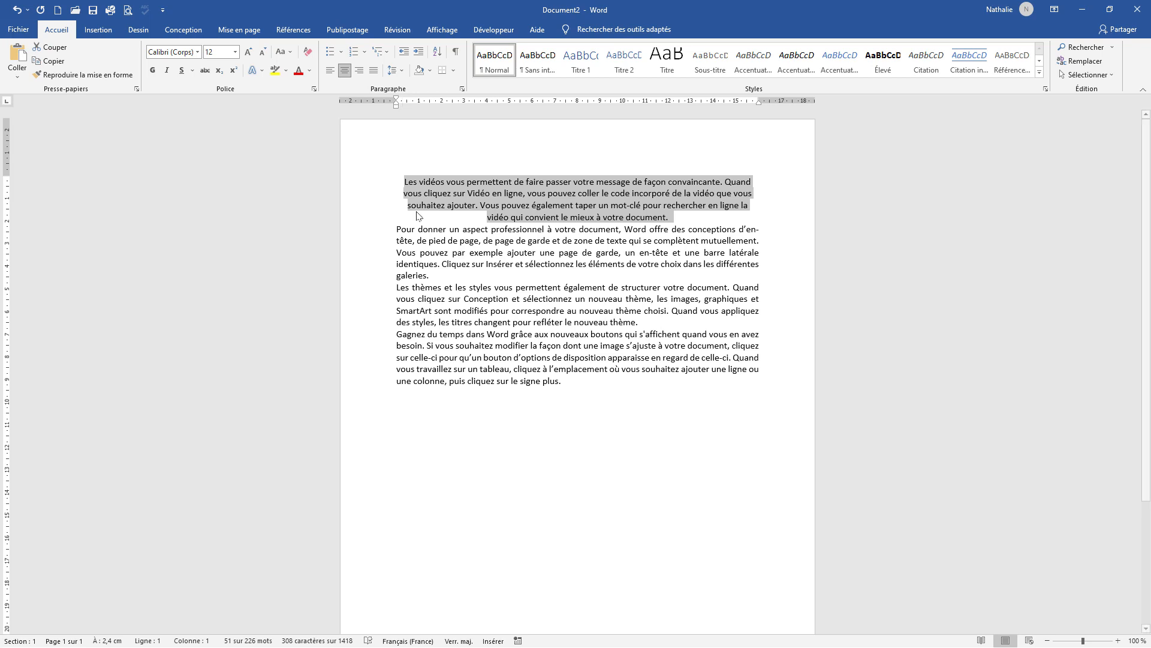
left_click(403, 429)
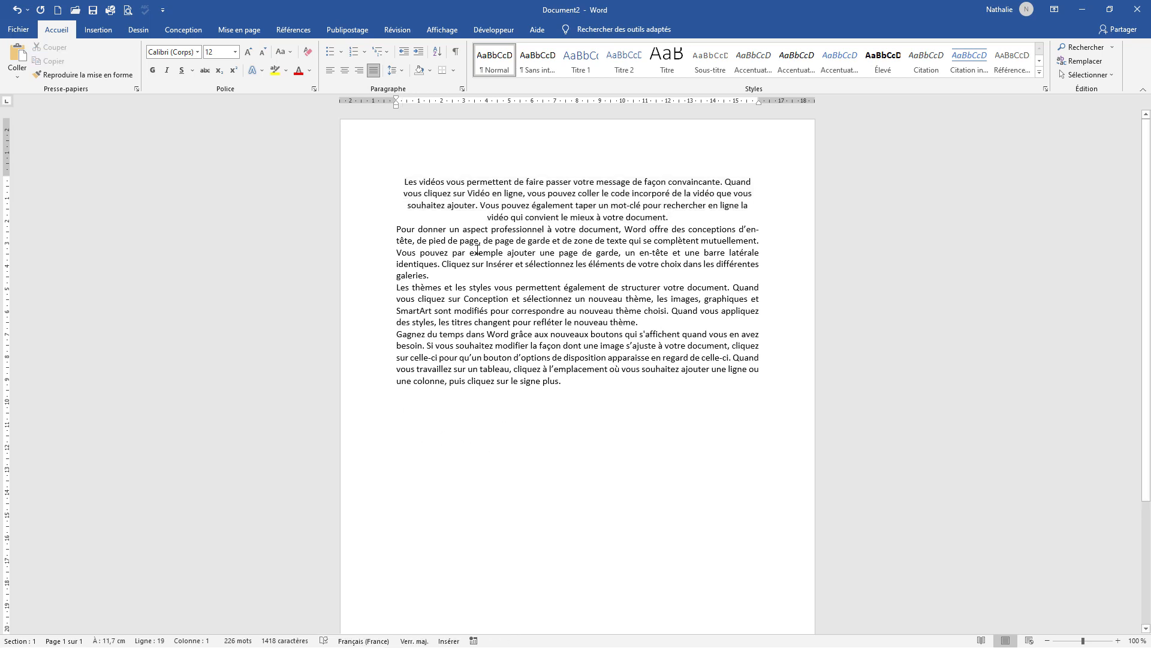
Step: Set the line spacing of the whole text to 2.0
left_click(346, 270)
triple_click(347, 269)
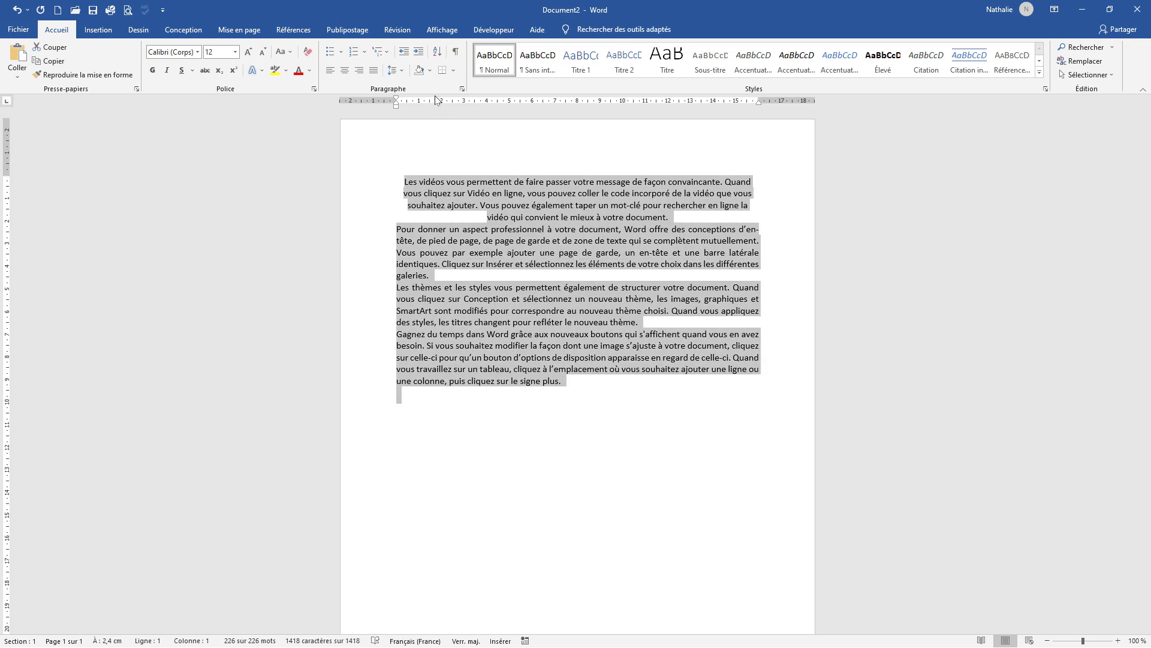
left_click(403, 73)
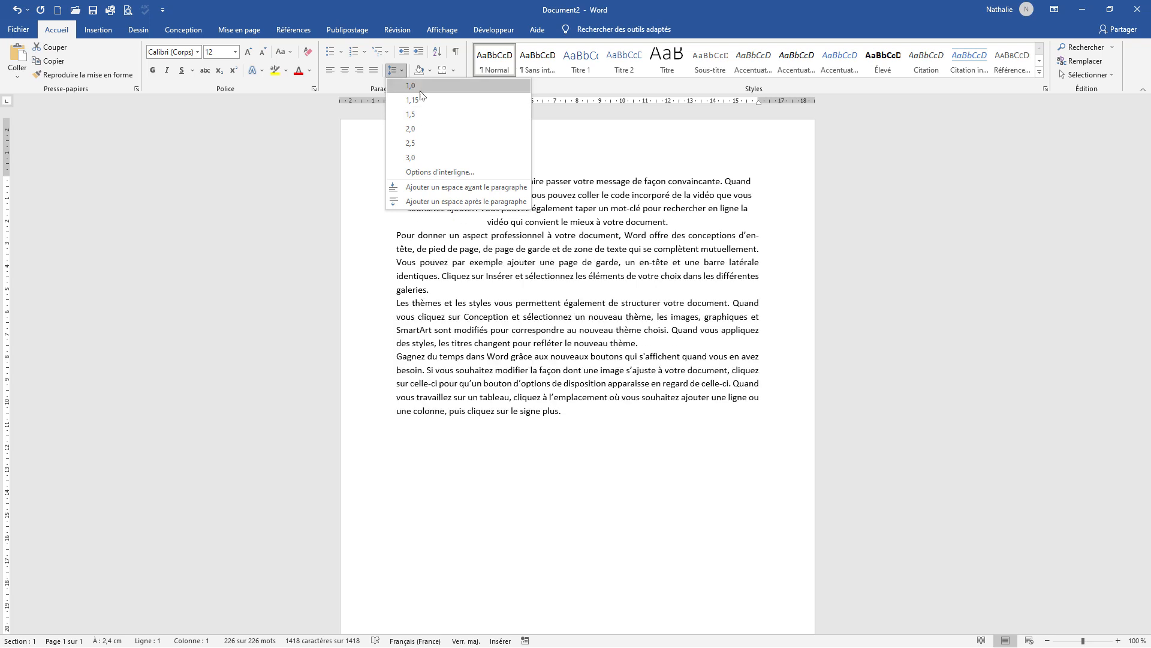
left_click(418, 130)
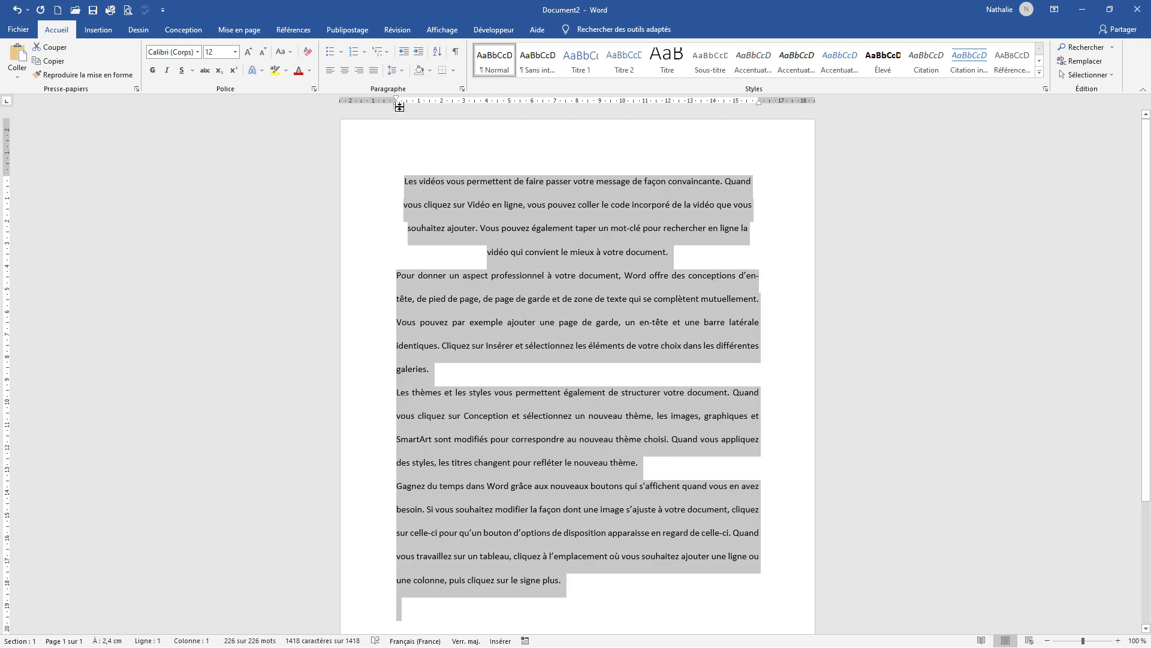
Step: Set the line spacing of the whole text to 1.0 and clear the selection
left_click(402, 71)
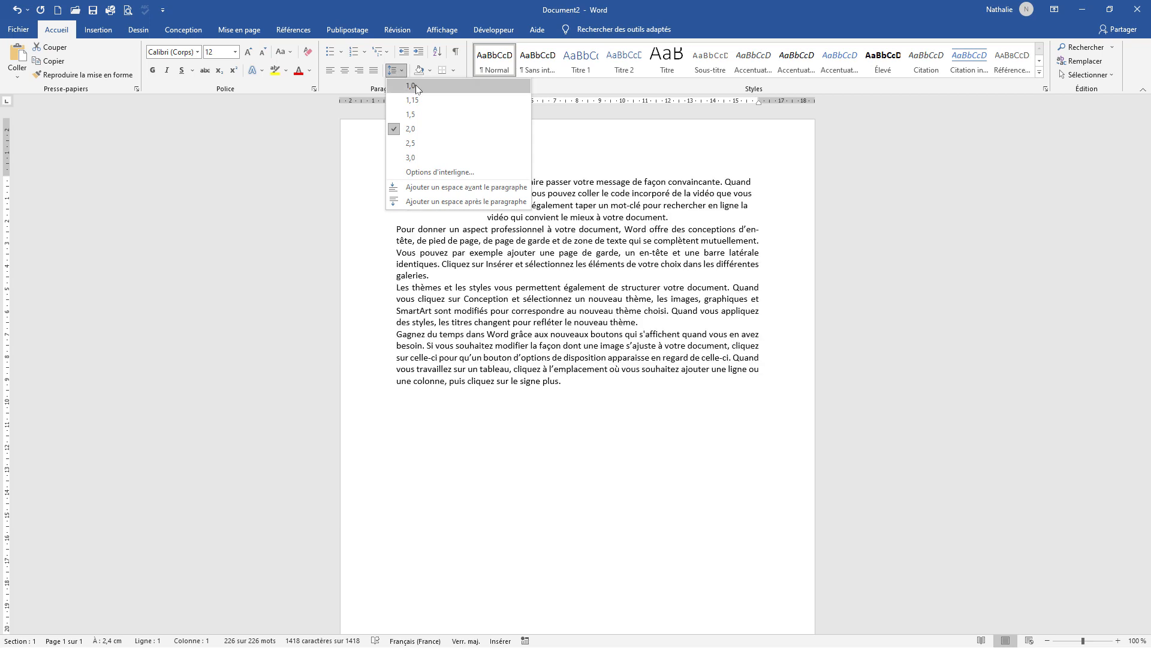
left_click(417, 87)
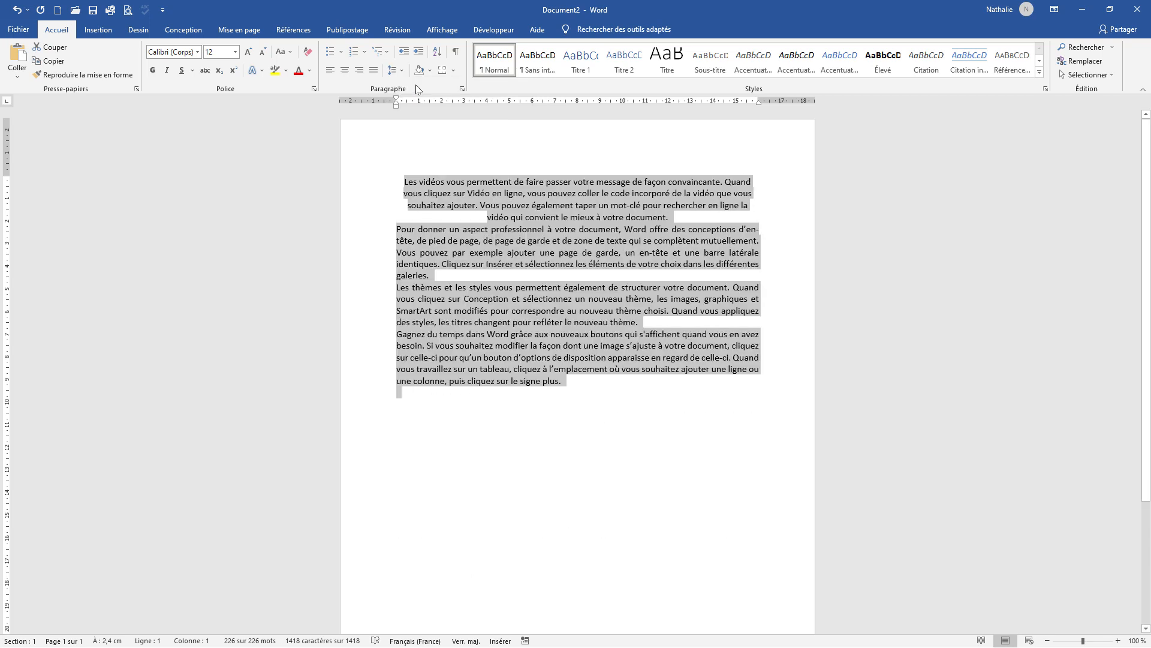
left_click(433, 392)
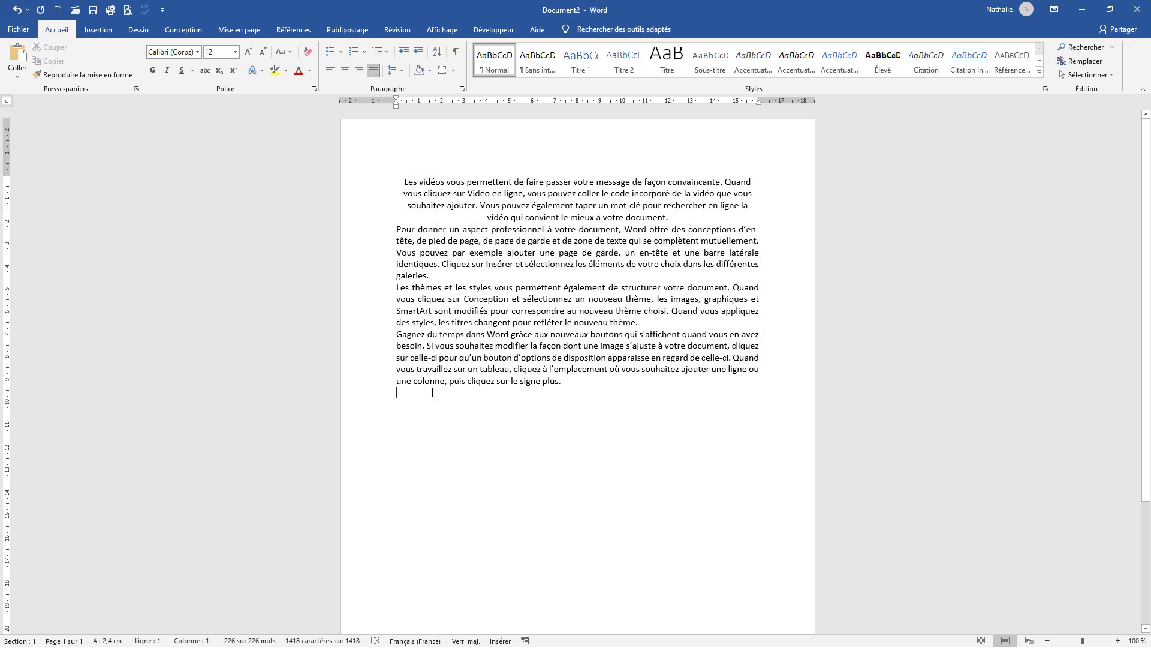
Step: Set the line spacing of the second paragraph, beginning with "Pour donner un aspect professionnel", to 2.0
double_click(368, 254)
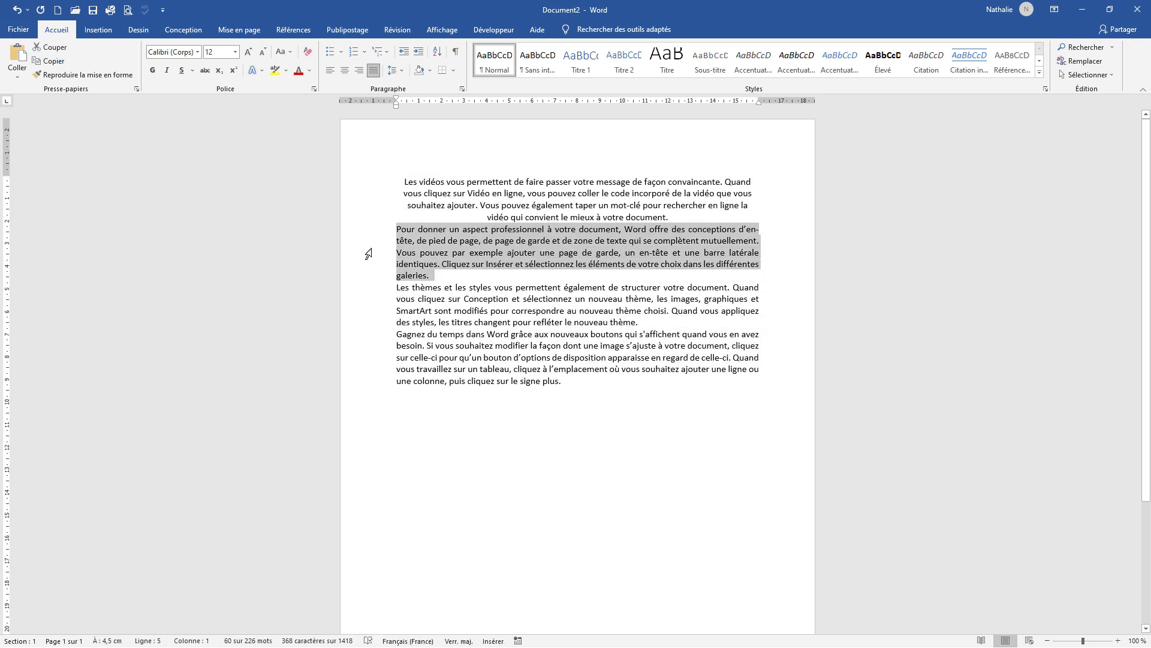
left_click(393, 71)
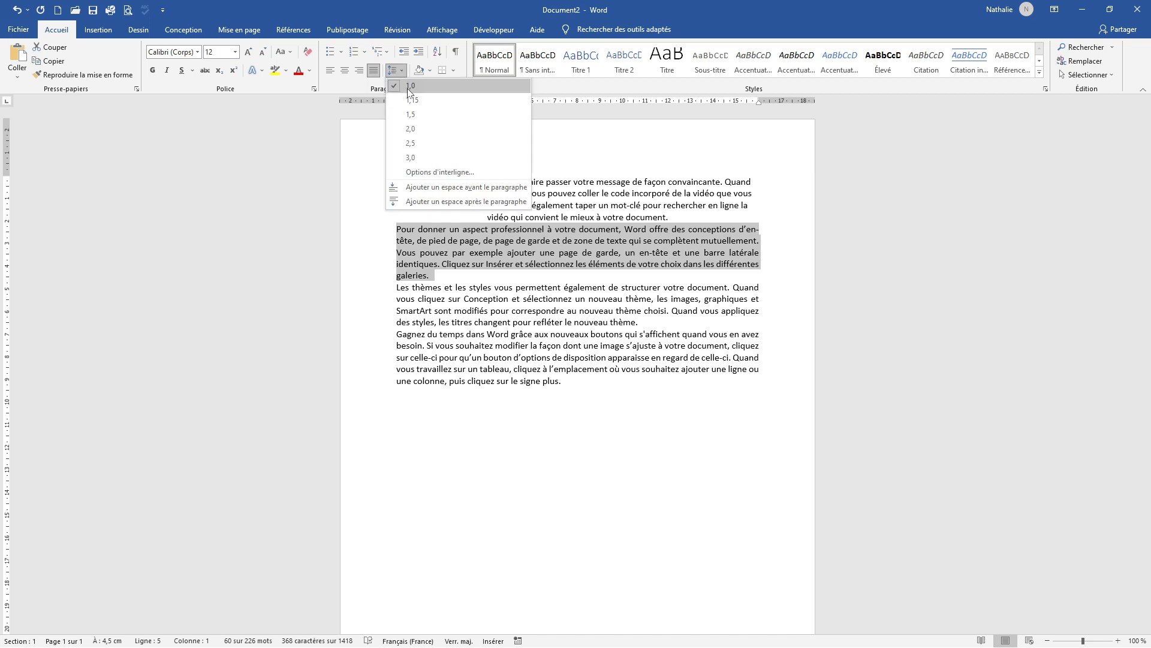
left_click(410, 129)
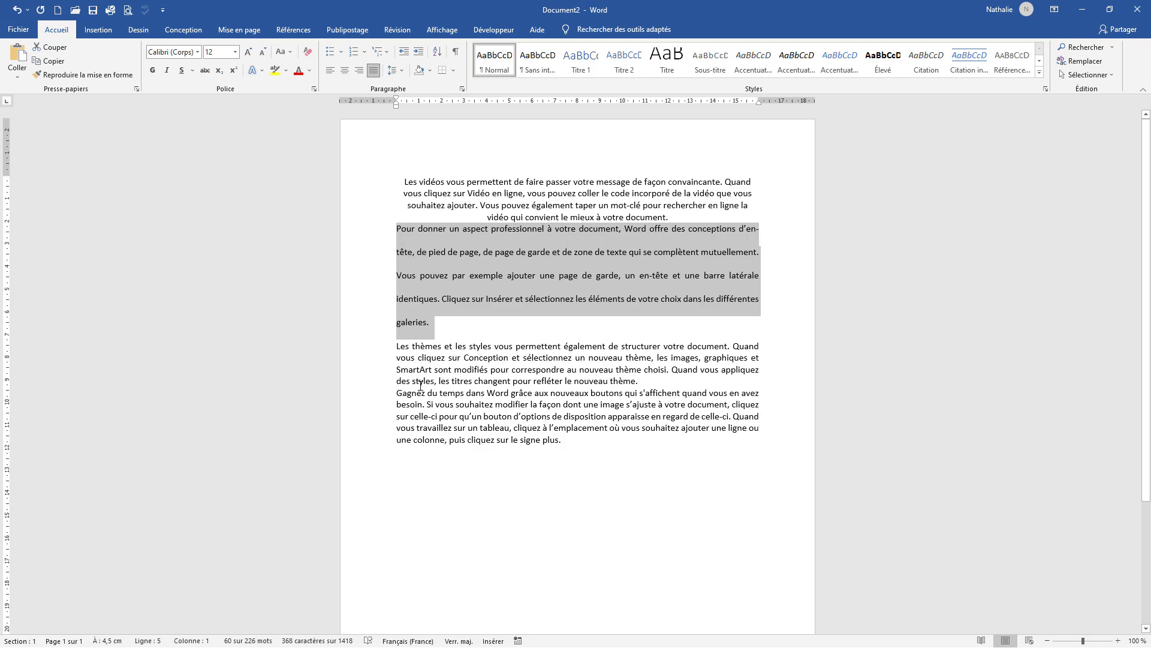
left_click(409, 446)
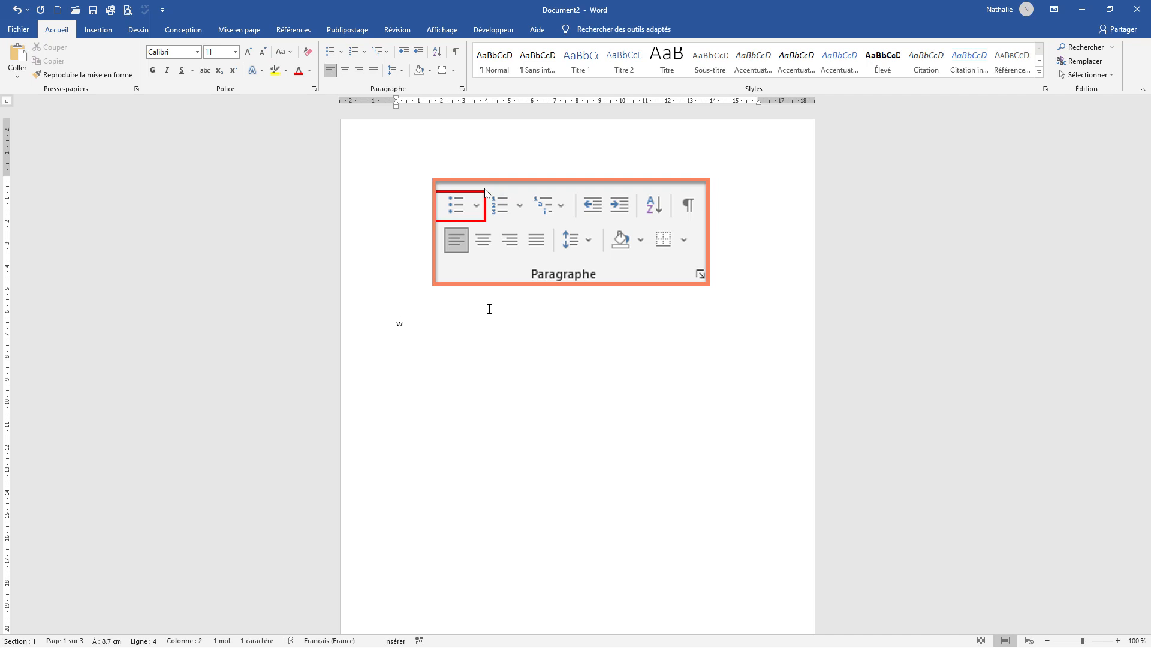
Step: Enter "Word", "Excel" and "Powerpoint" on three separate lines below the Paragraphe image
type("word")
key("Return")
type("Excel ")
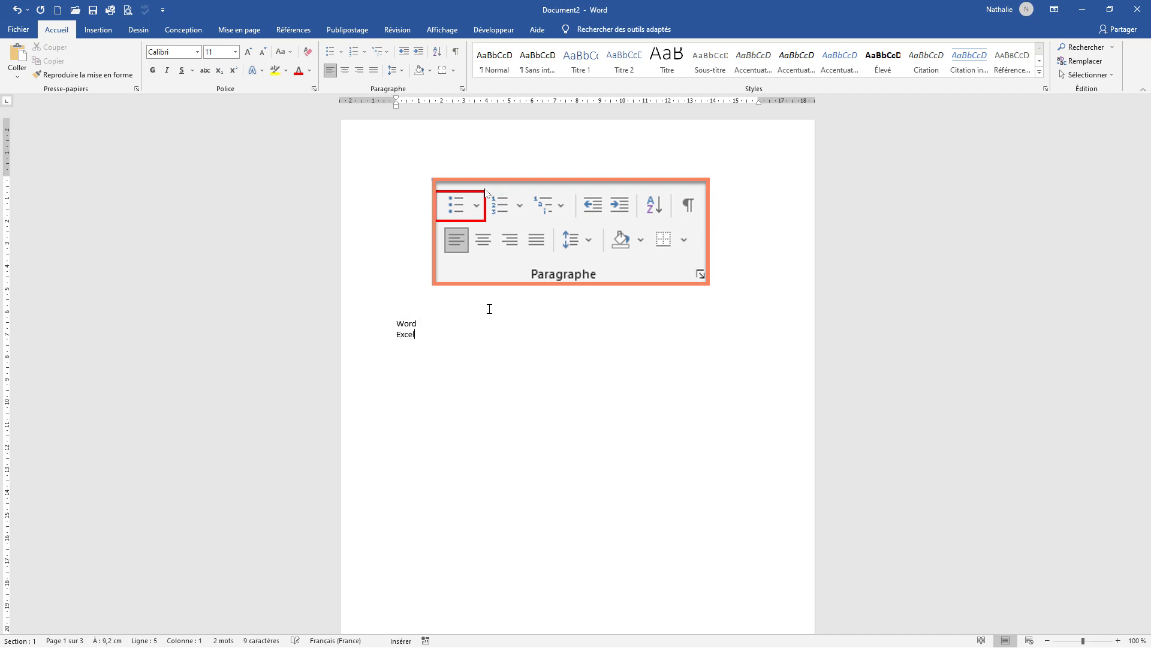
type("Powerpoint")
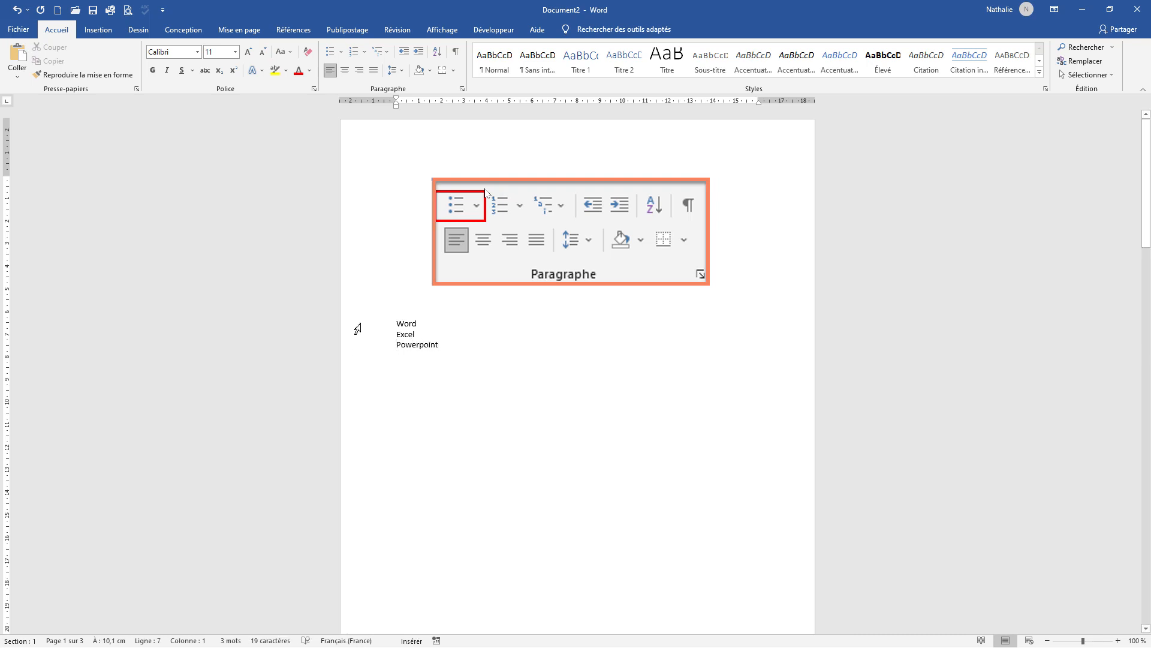
Step: Turn the three lines Word, Excel and Powerpoint into a bulleted list with shadowed-square bullets
left_click_drag(361, 326, 361, 355)
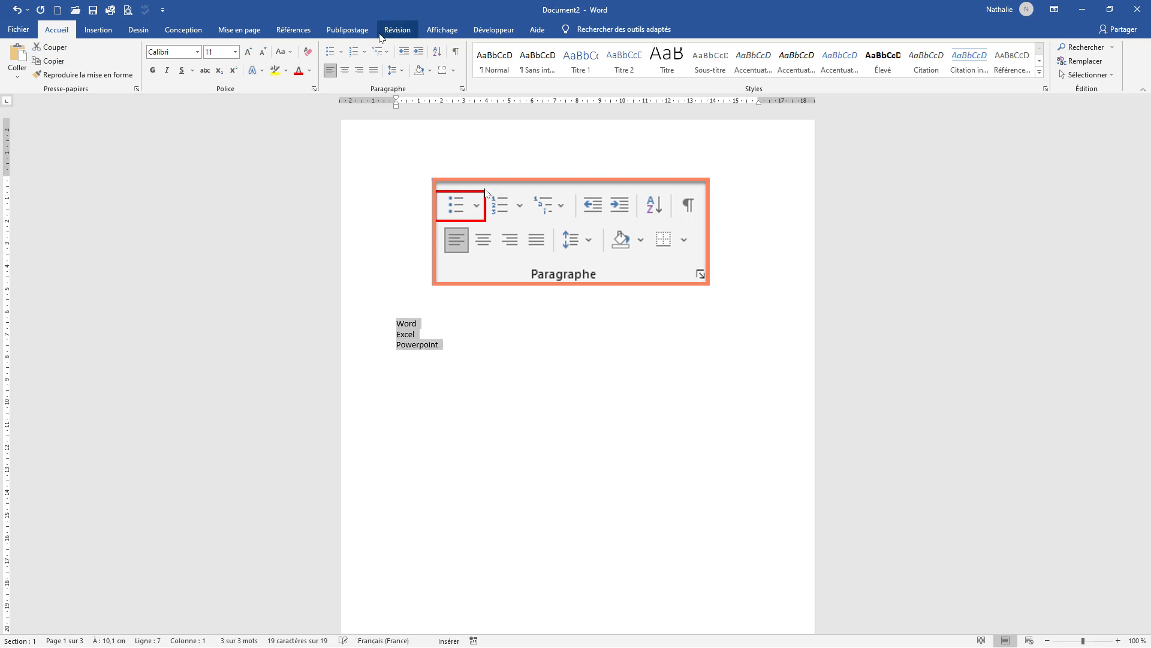
left_click(340, 54)
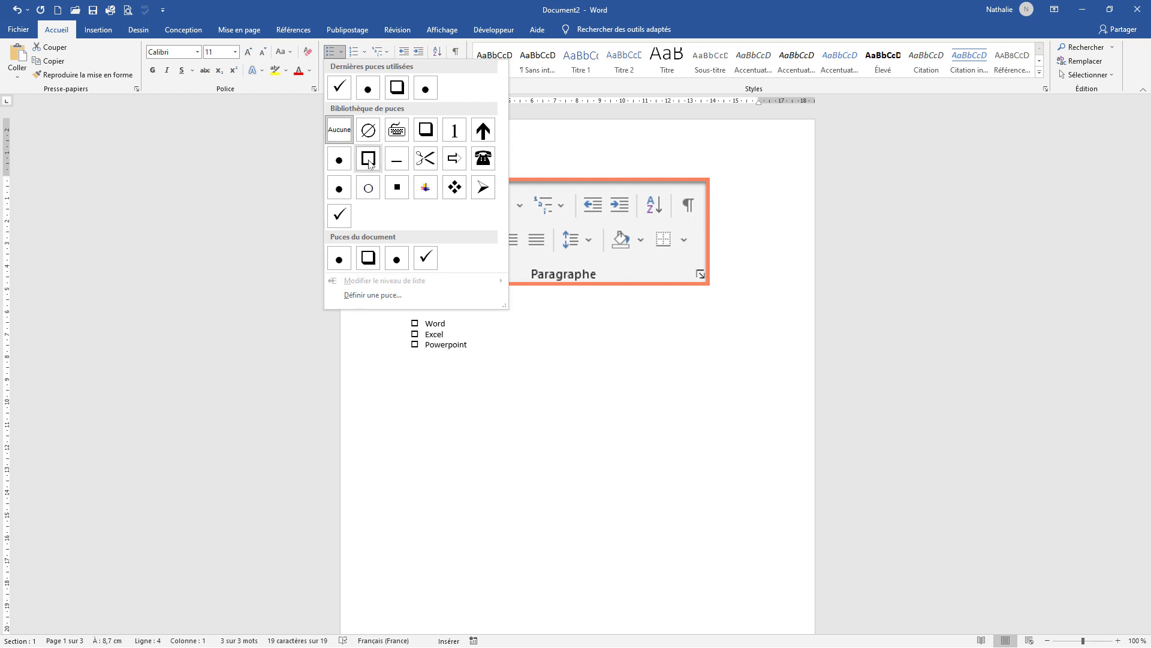
left_click(422, 134)
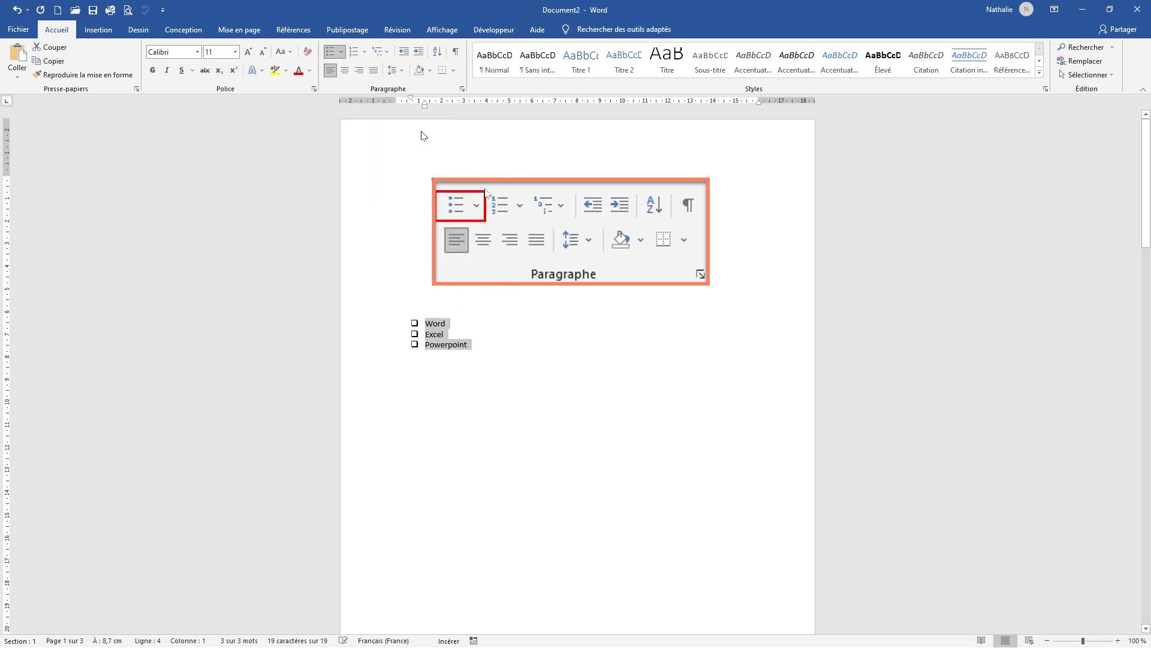
Step: Add "Access" as a new bullet after Powerpoint and end the bulleted list
left_click(486, 349)
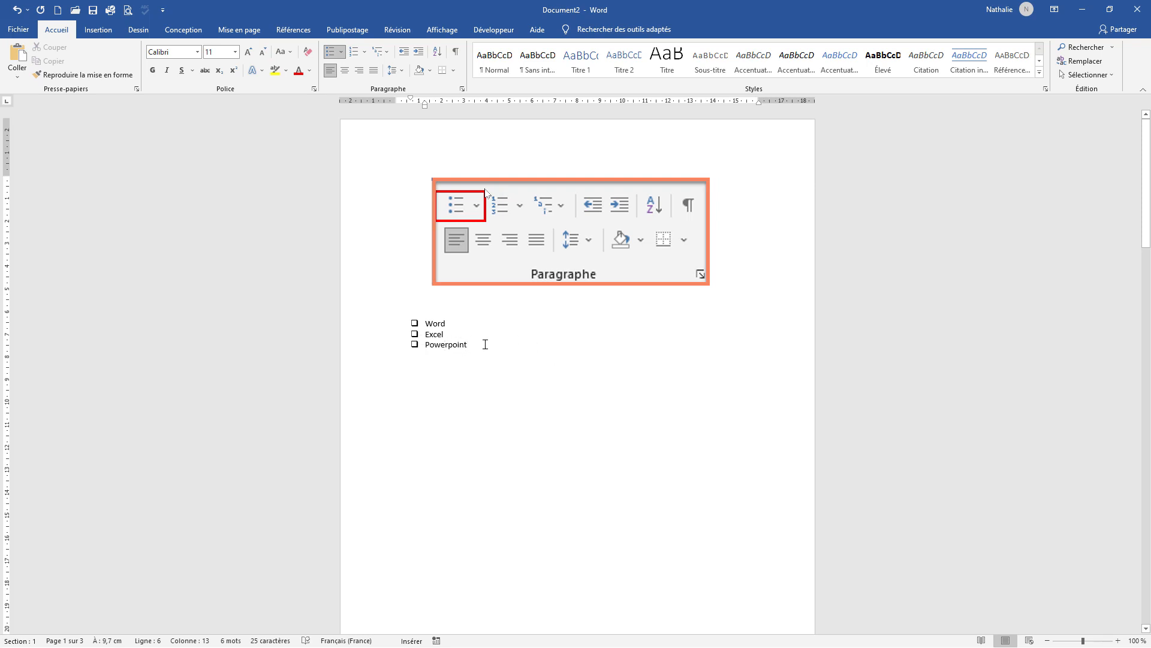
key("Return")
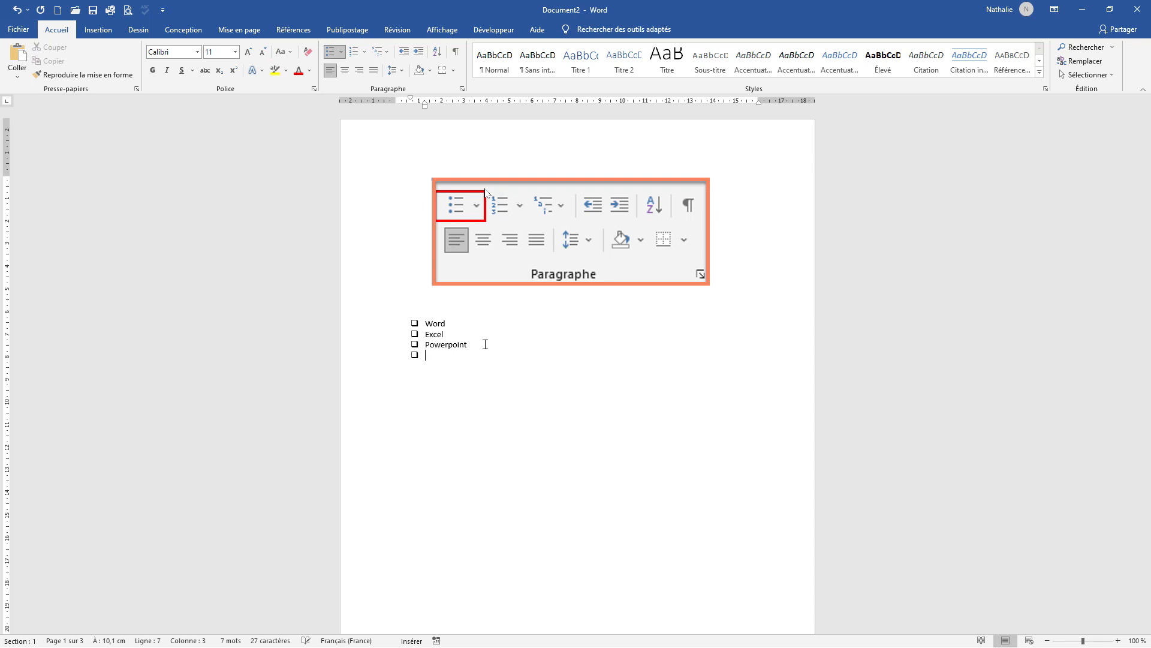
type("Access")
key("Return")
key("Return")
Step: Write the unbulleted line "Taper du texte" below the list and leave blank lines beneath it
type("Taper du")
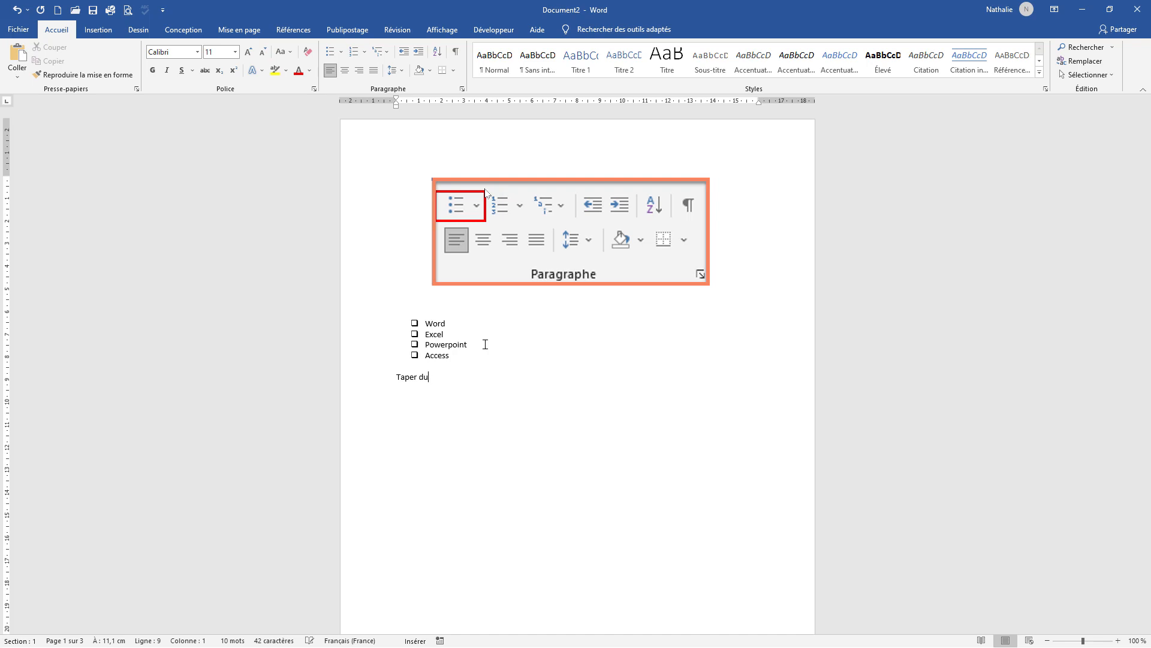
type(" texte")
key("Return")
key("Return")
key("Return")
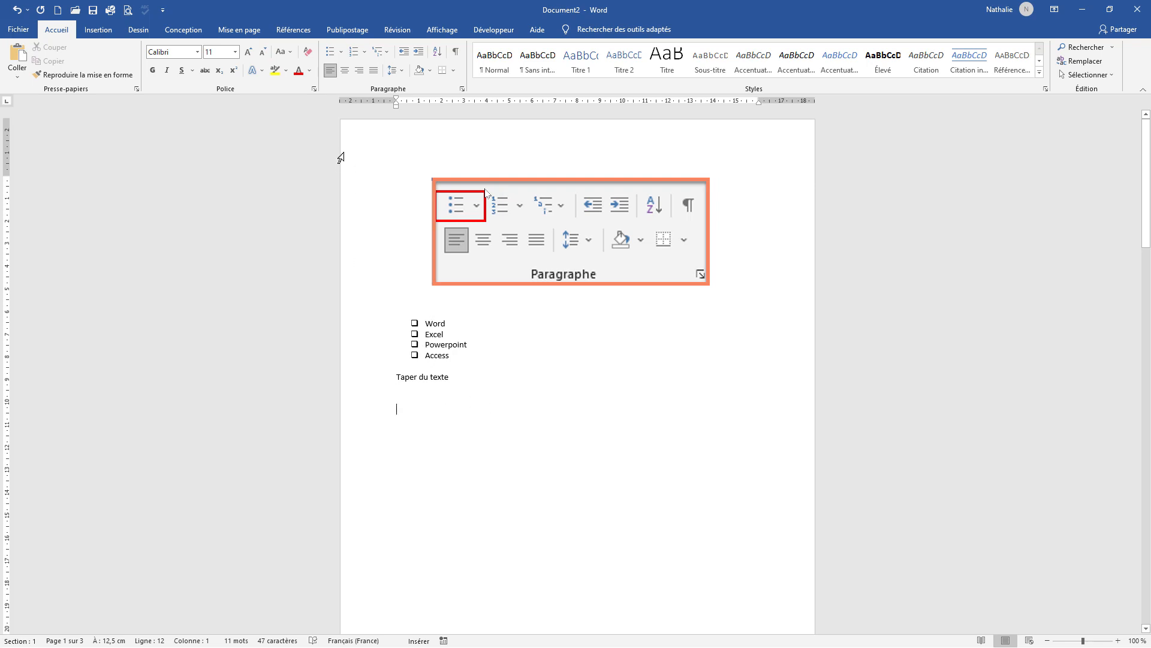
Step: Create a second list with small solid-square bullets containing Word, Excel, Powerpoint and Access, and write "Taper du texte" as plain text below it
left_click(343, 53)
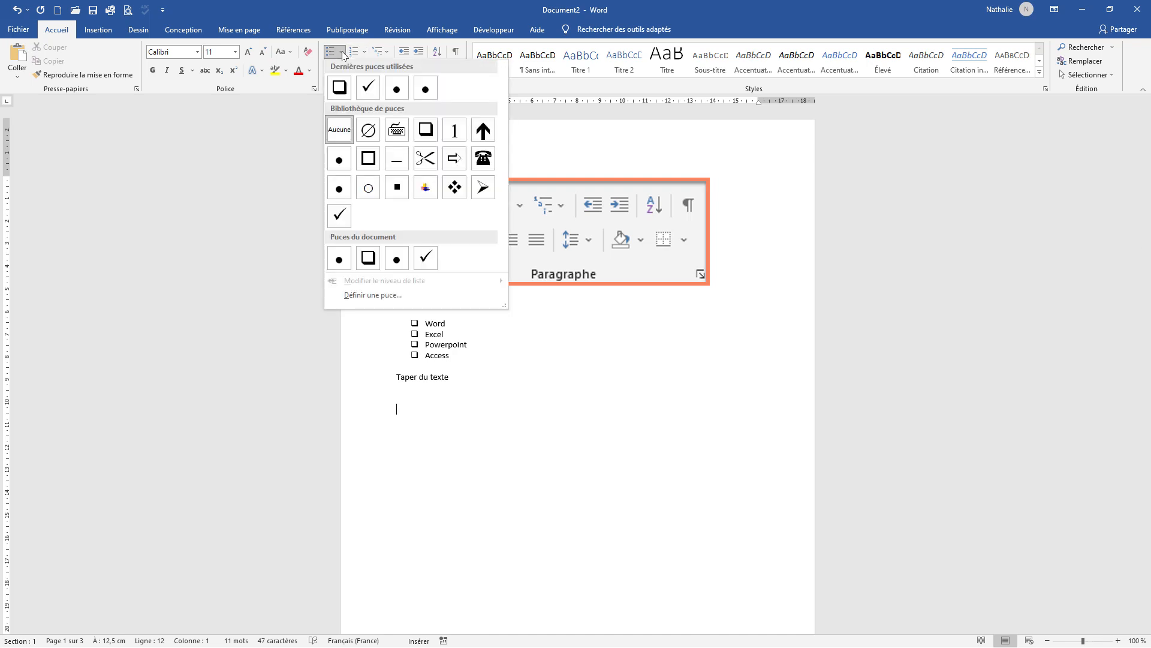
left_click(397, 191)
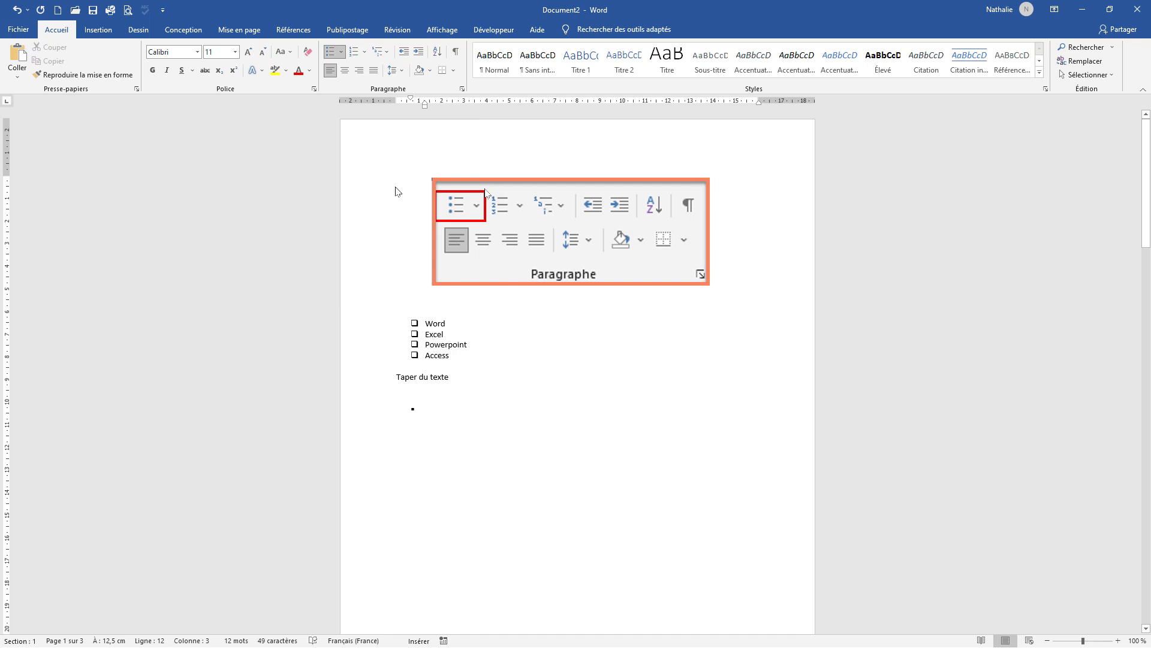
type("Word ")
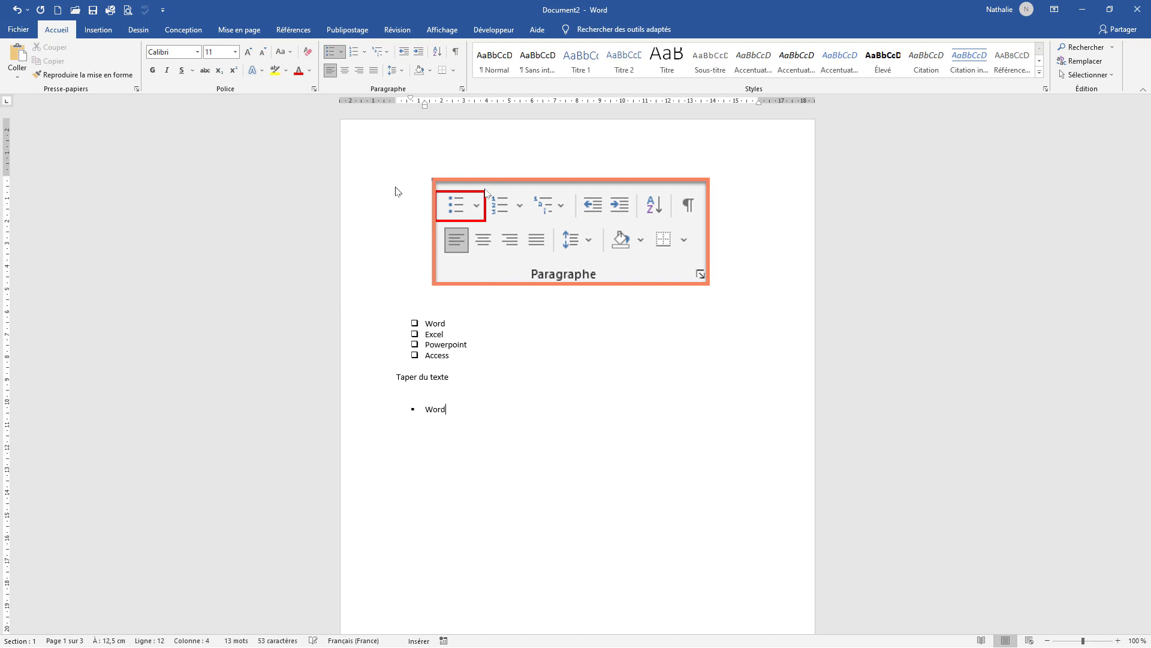
type("Esce")
key("BackSpace")
key("BackSpace")
type("xcel ")
type("Powerpoi")
type("nt ")
type("Access")
key("Return")
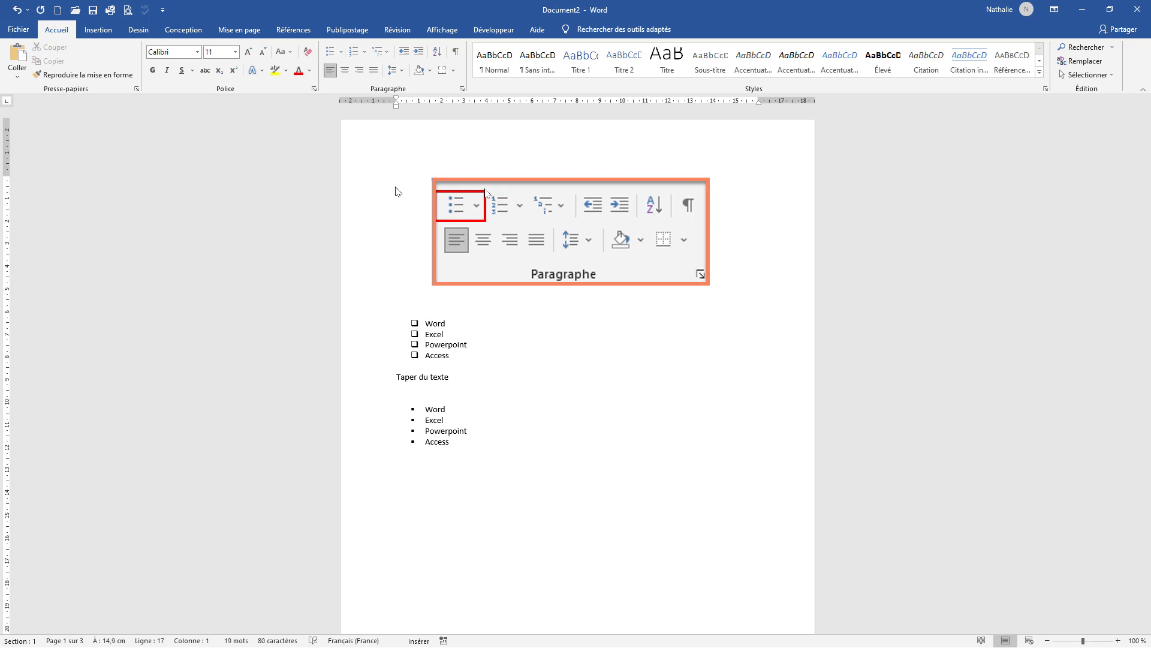
type("Taper du texte")
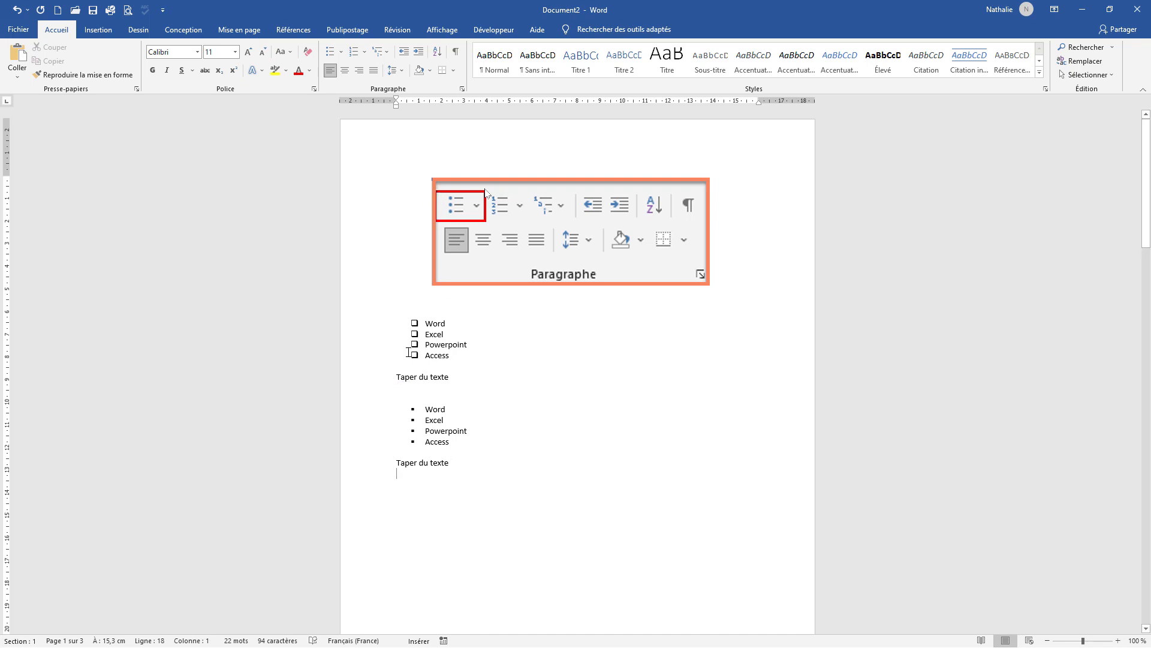
Step: Change the bullets of the first list, Word to Access, to small solid squares
left_click_drag(384, 324, 382, 361)
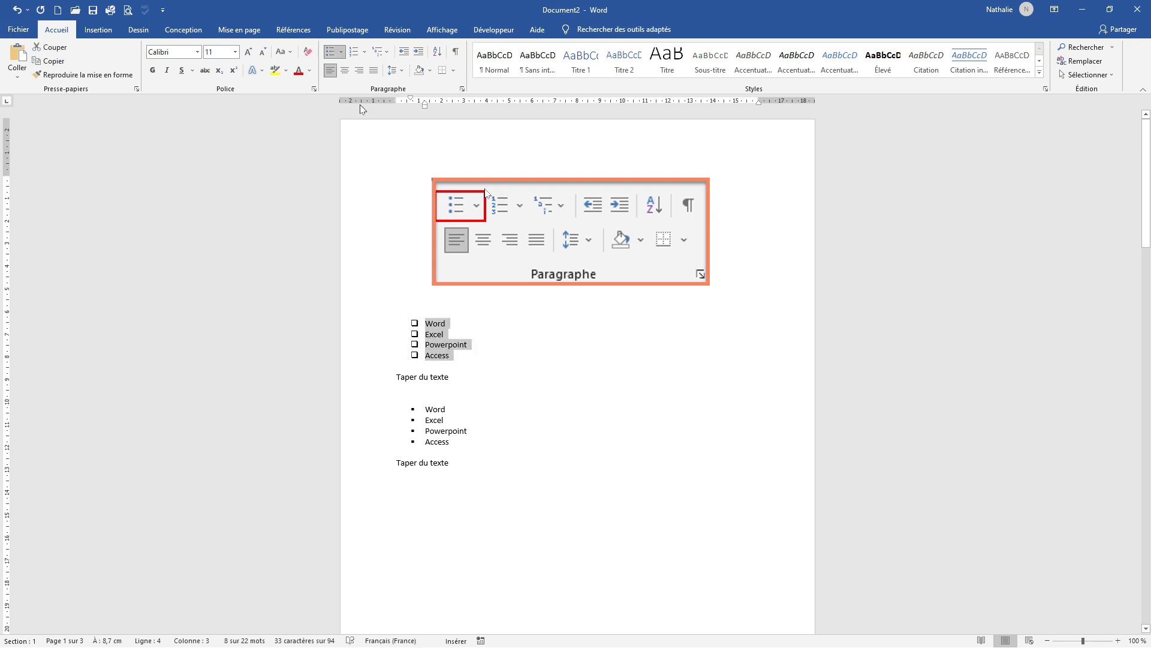
left_click(342, 52)
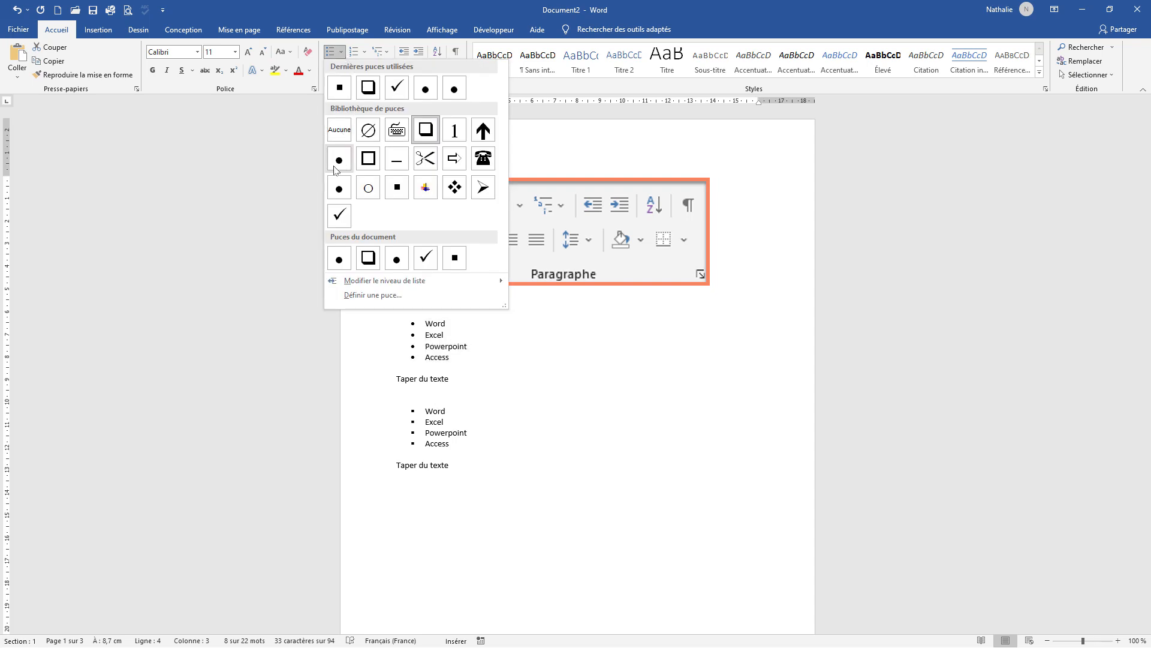
left_click(403, 184)
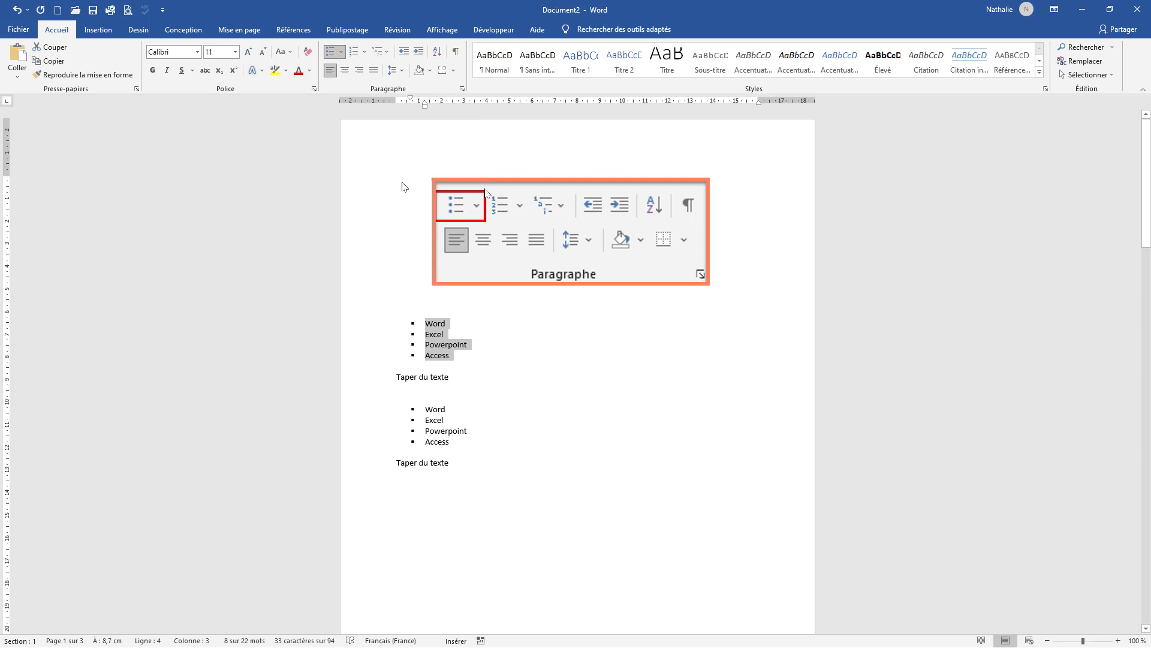
Step: Write Word, Excel and Powerpoint on separate lines below the image on page 2
scroll(513, 480, "down", 18)
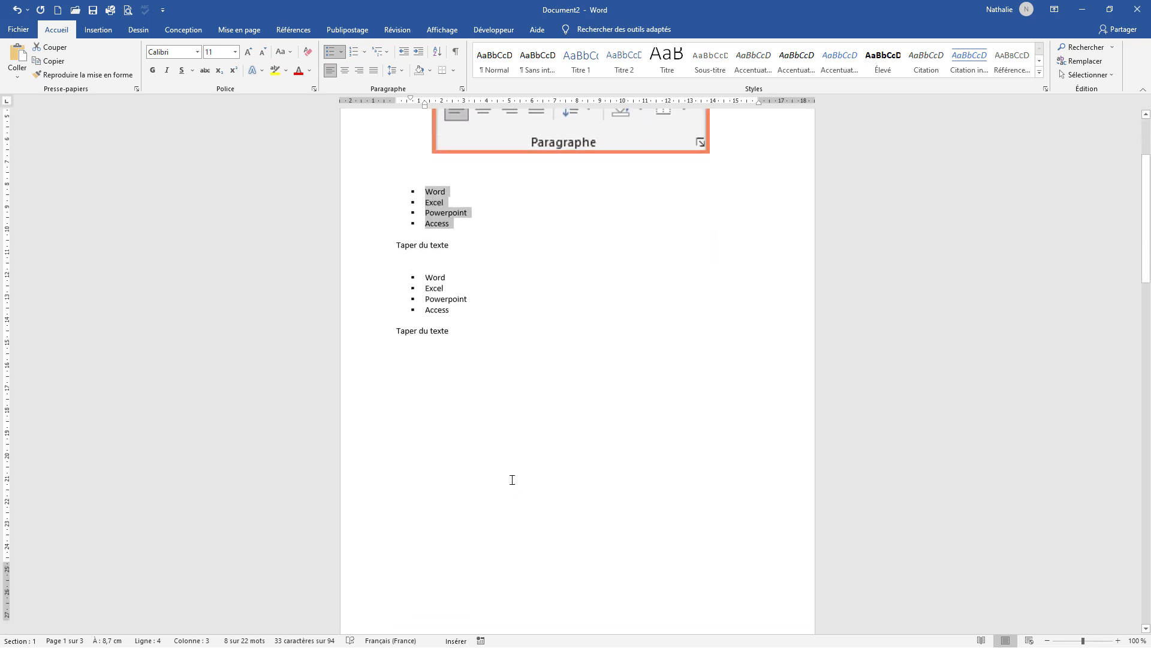
left_click(460, 355)
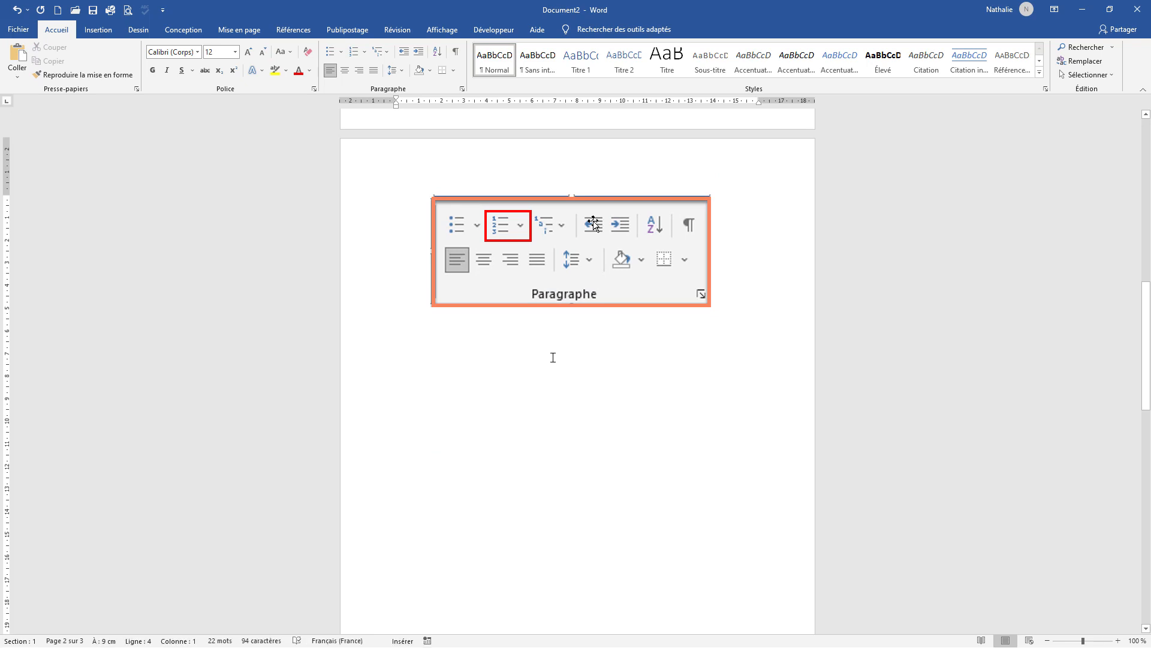
type("Word ")
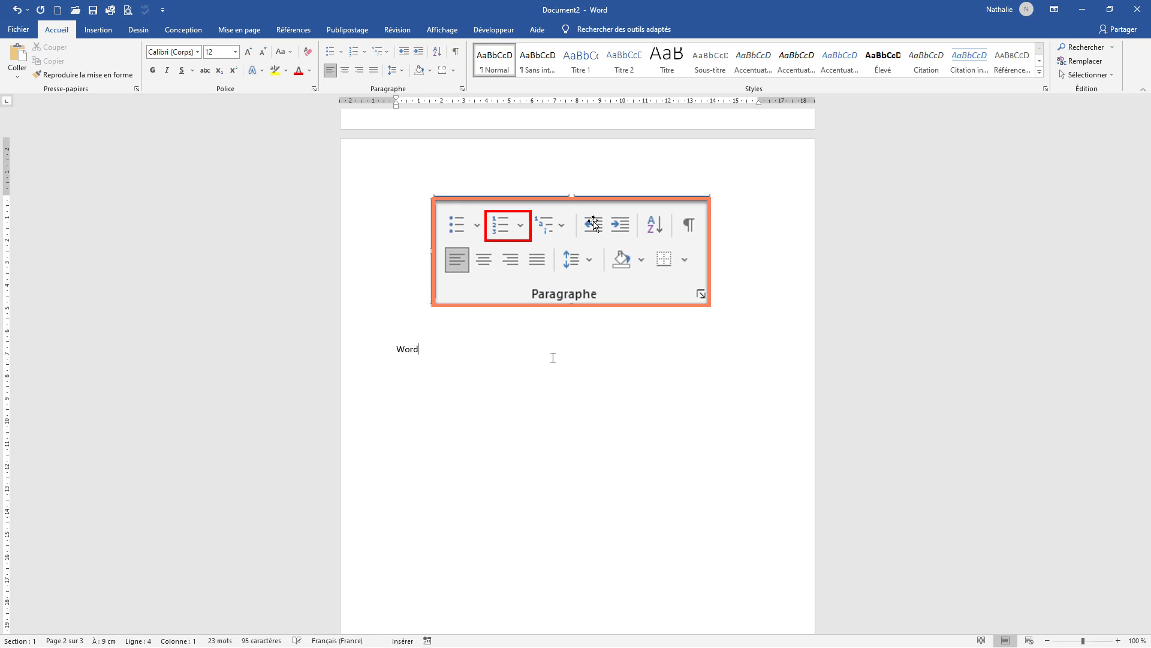
type("Excel ")
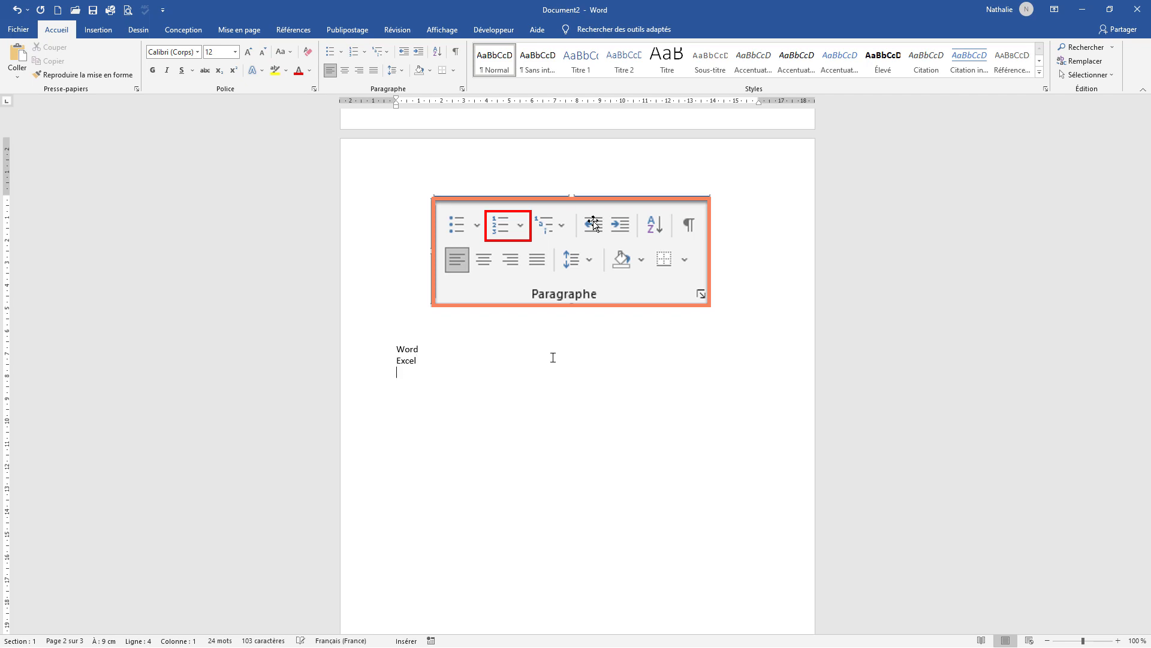
type("Powerpoin")
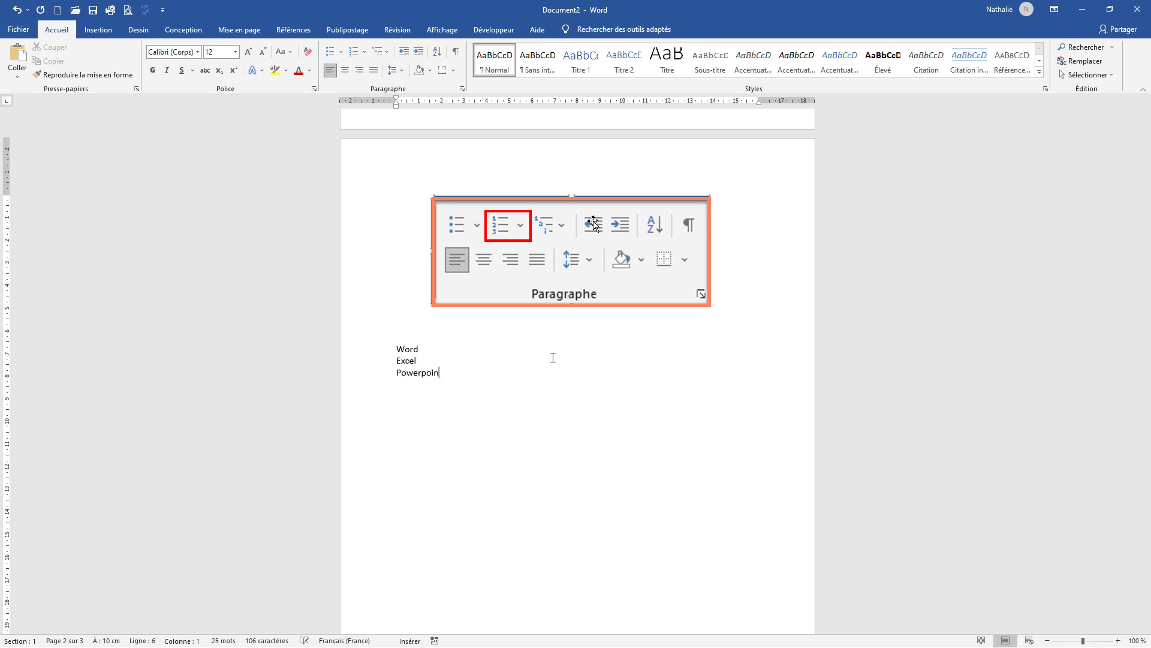
type("t")
key("Return")
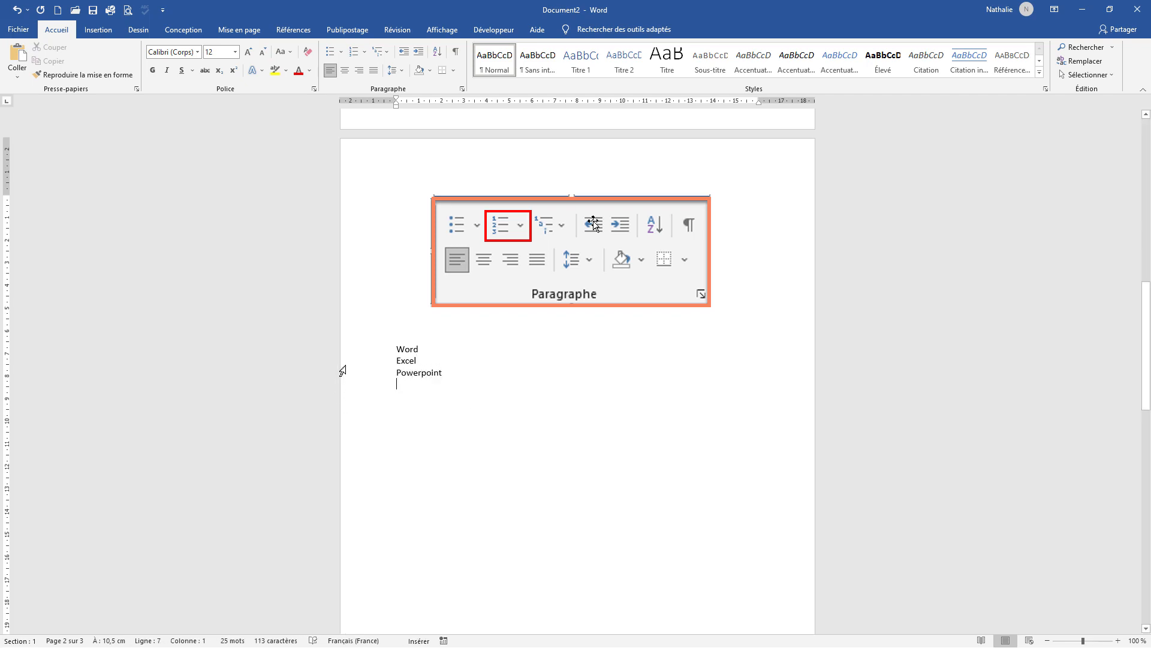
Step: Turn the three lines on page 2 into a numbered list in the 1) 2) 3) format
left_click_drag(358, 351, 359, 373)
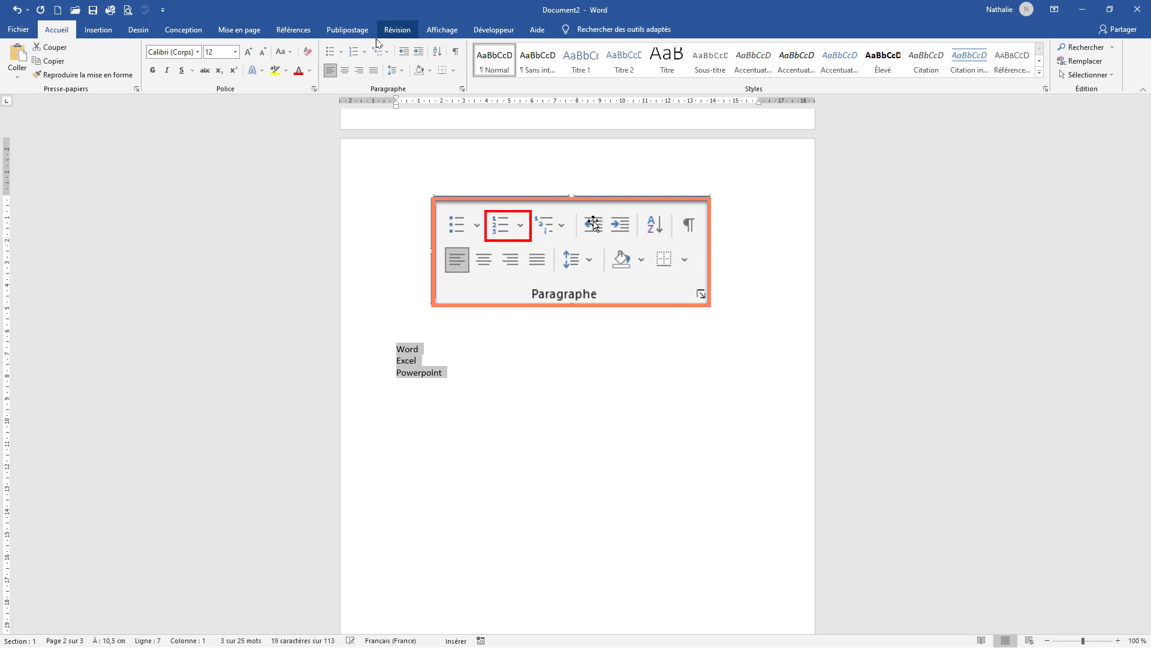
left_click(365, 51)
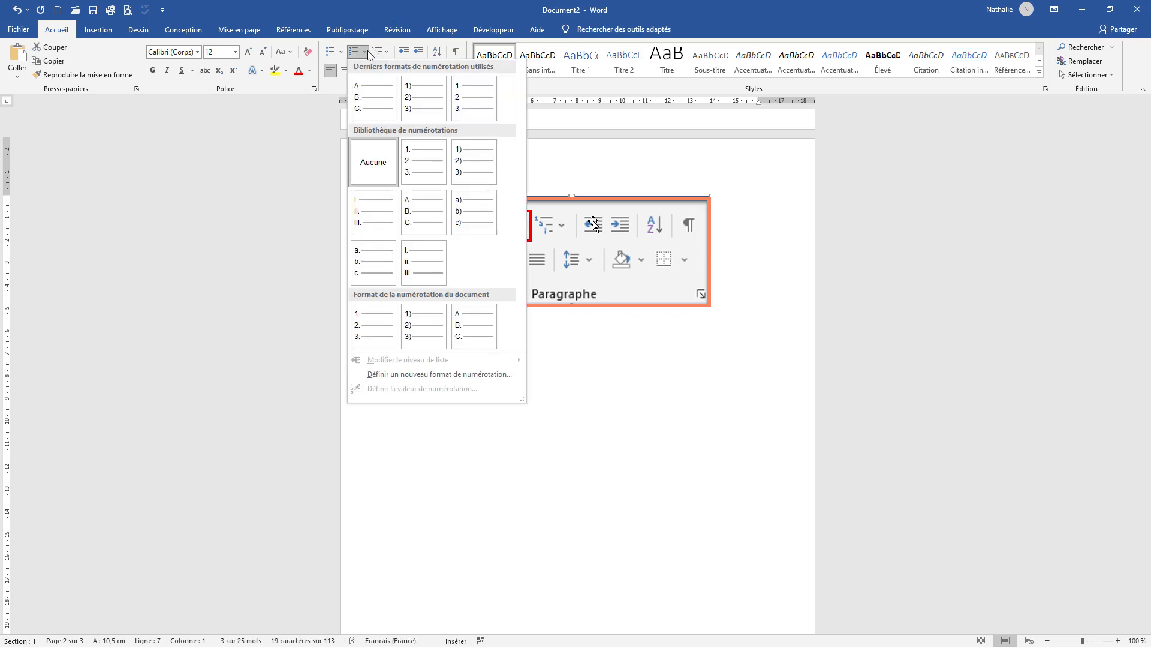
left_click(424, 112)
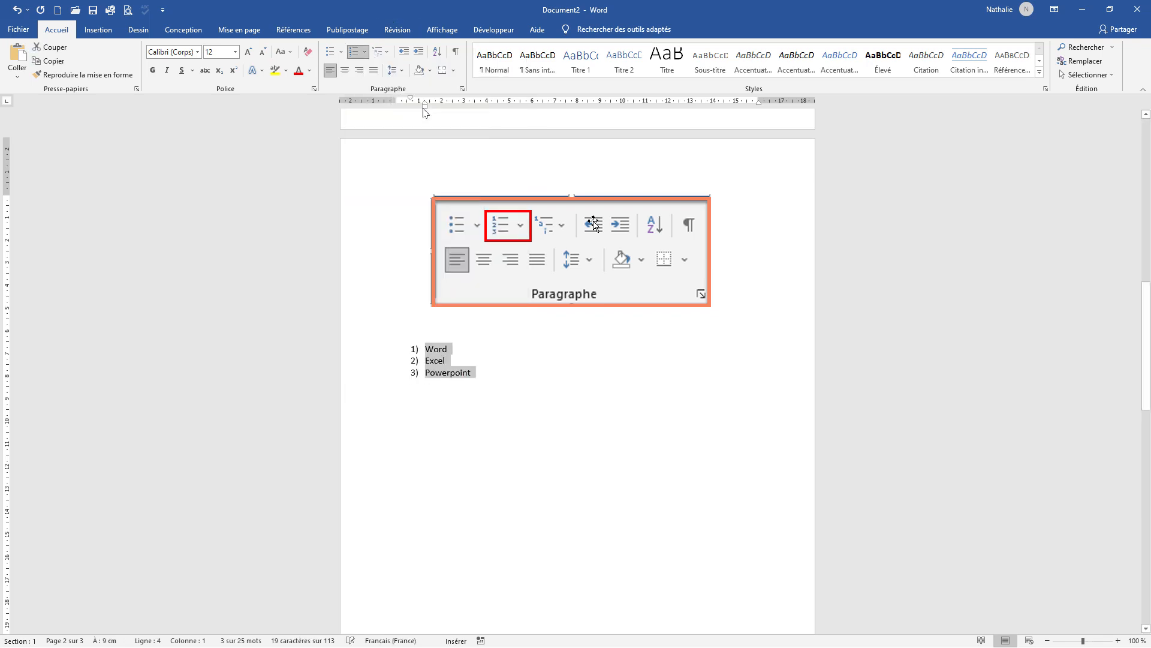
Step: Add "Access" as a new numbered item after Powerpoint and end the numbered list
left_click(483, 372)
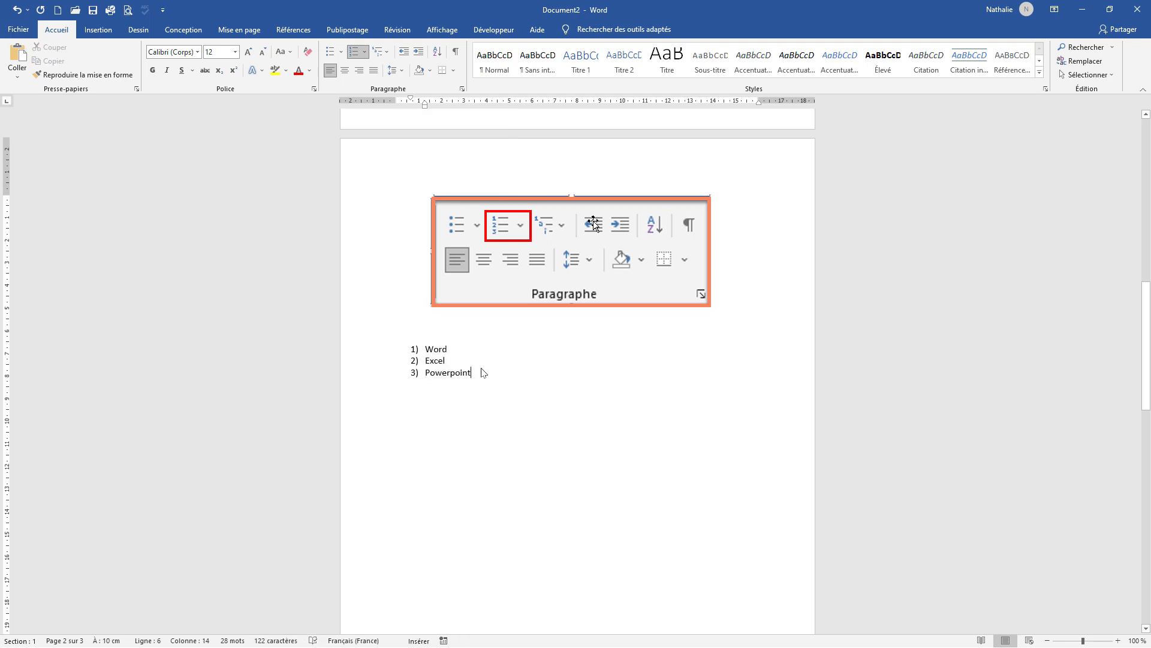
key("Return")
type("Acce")
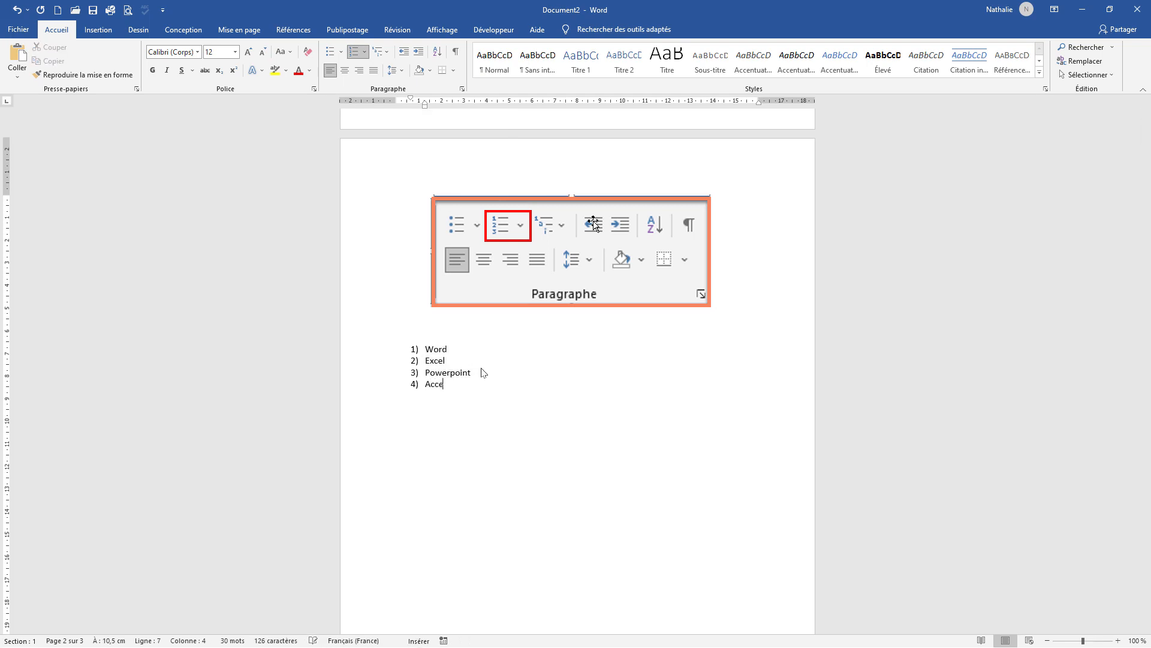
type("ss")
key("Return")
key("Return")
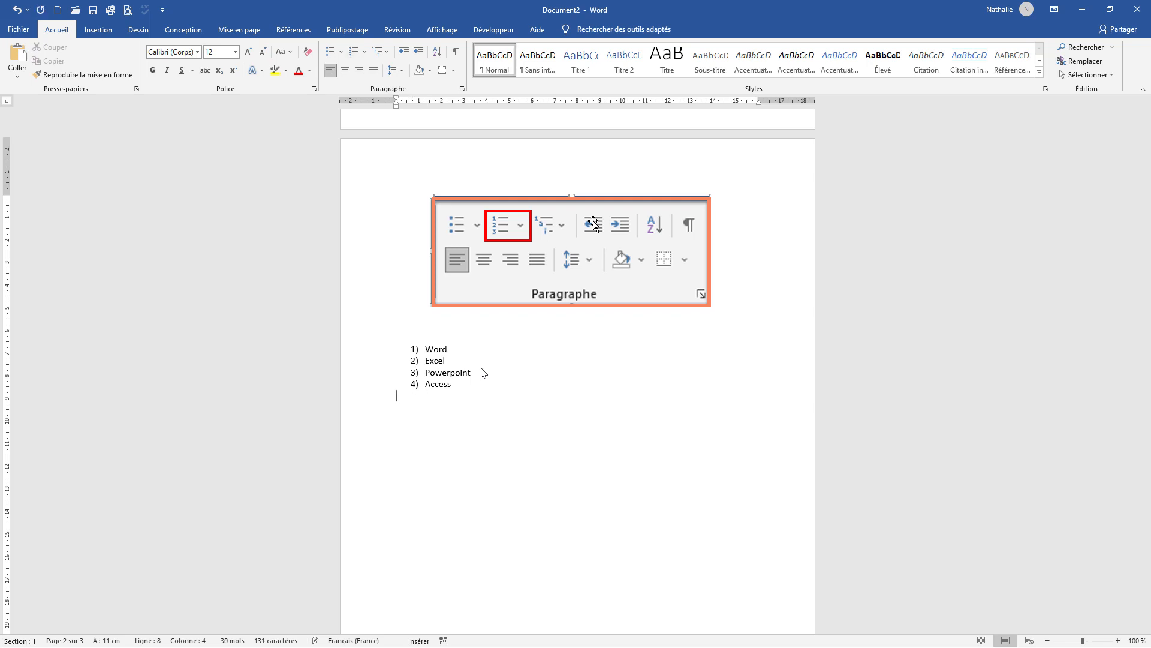
Step: Write the unnumbered filler line "Qgfdsg" below the numbered list and leave blank lines beneath it
type("qgfdsg")
key("Return")
key("Return")
key("Return")
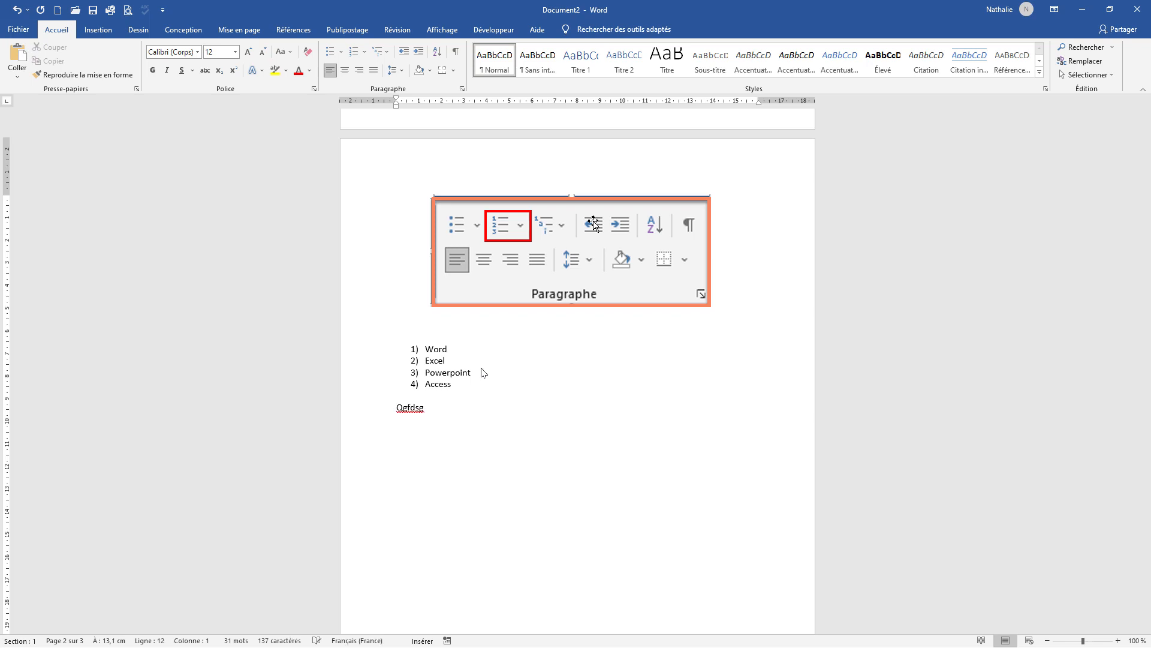
Step: Change the numbering of the four-item list on page 2 to the A. B. C. format
left_click_drag(372, 353, 374, 387)
left_click(366, 52)
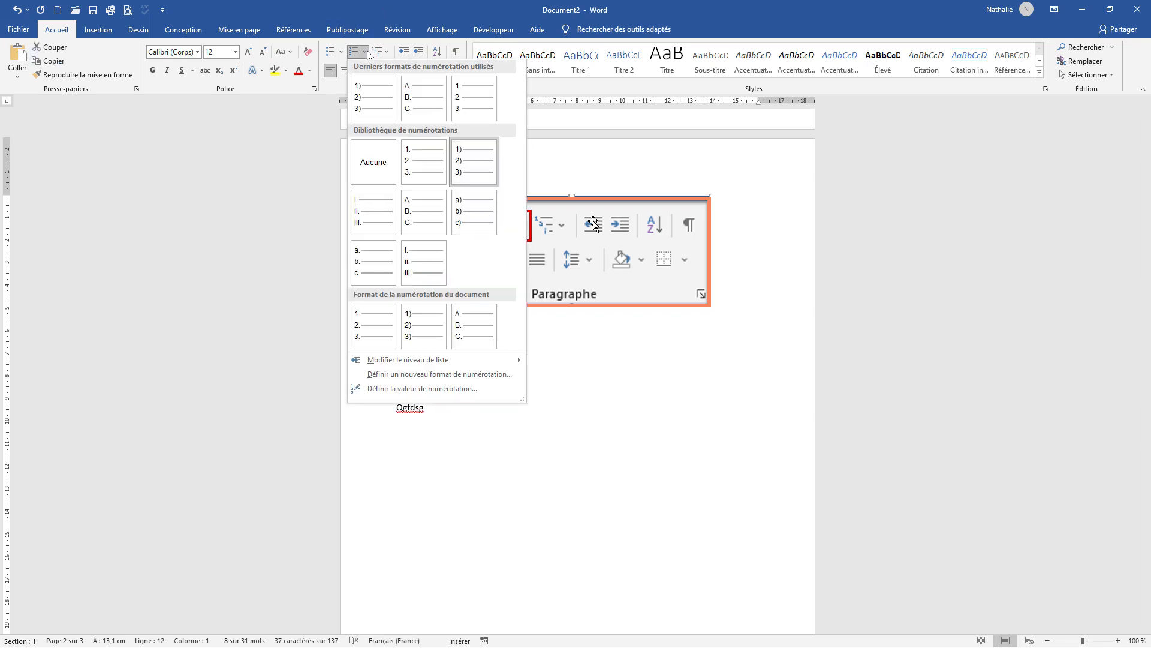
left_click(428, 221)
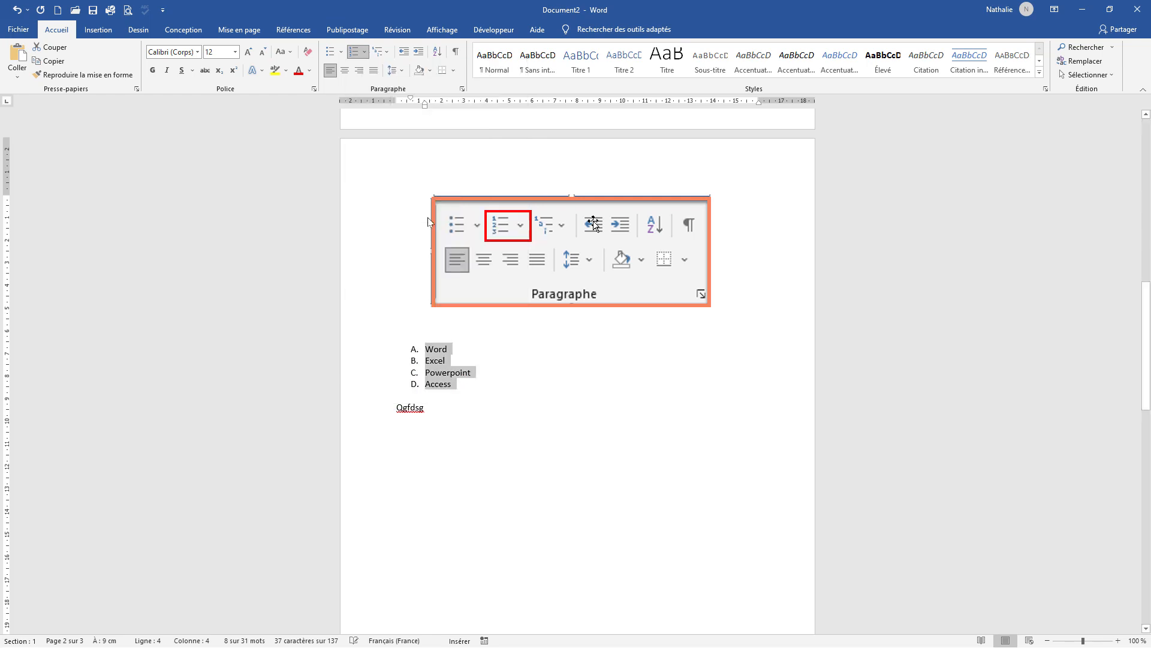
left_click(519, 391)
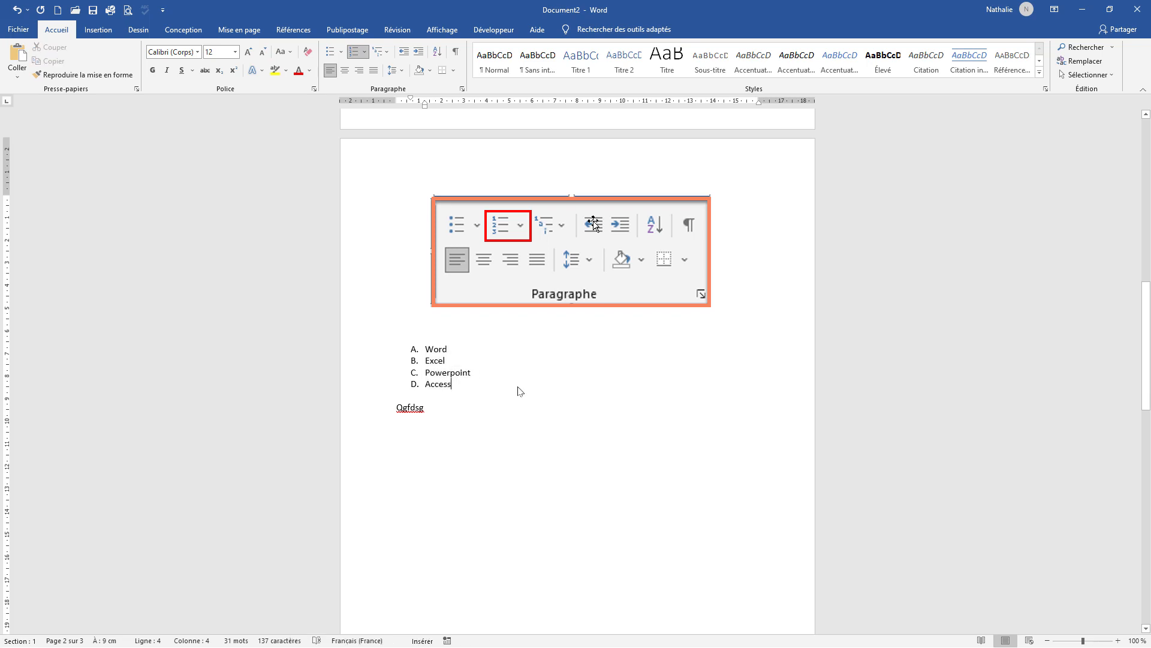
Step: Write Word, Excel and Powerpoint on separate lines below the image on page 3
scroll(519, 390, "down", 10)
scroll(519, 387, "down", 7)
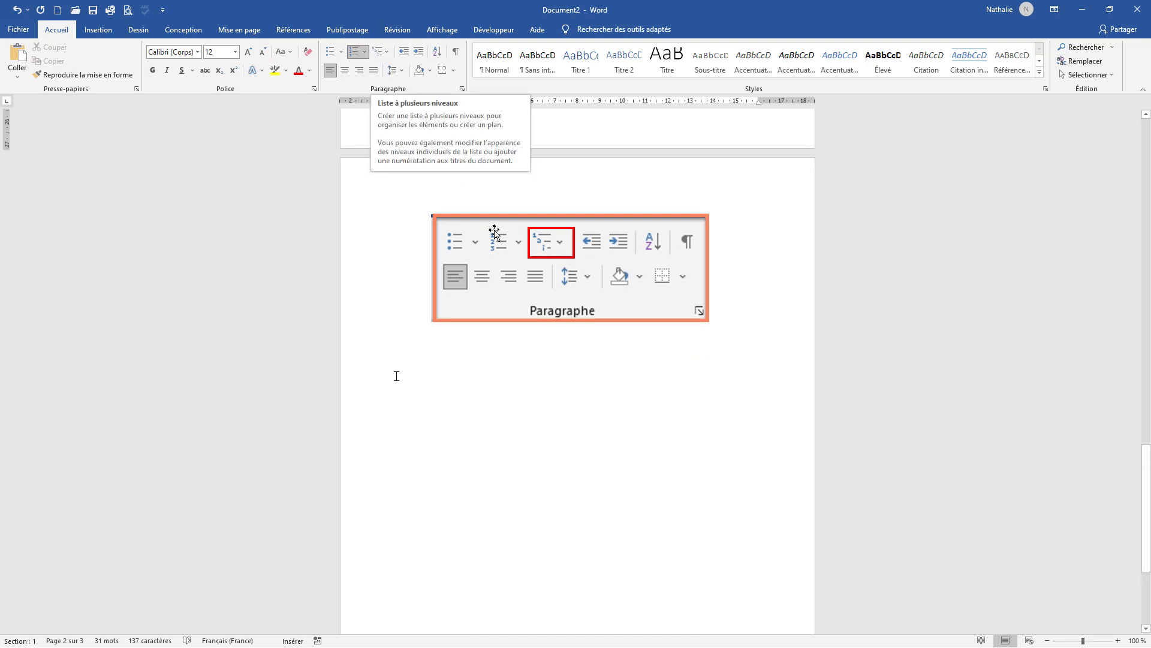
left_click(411, 358)
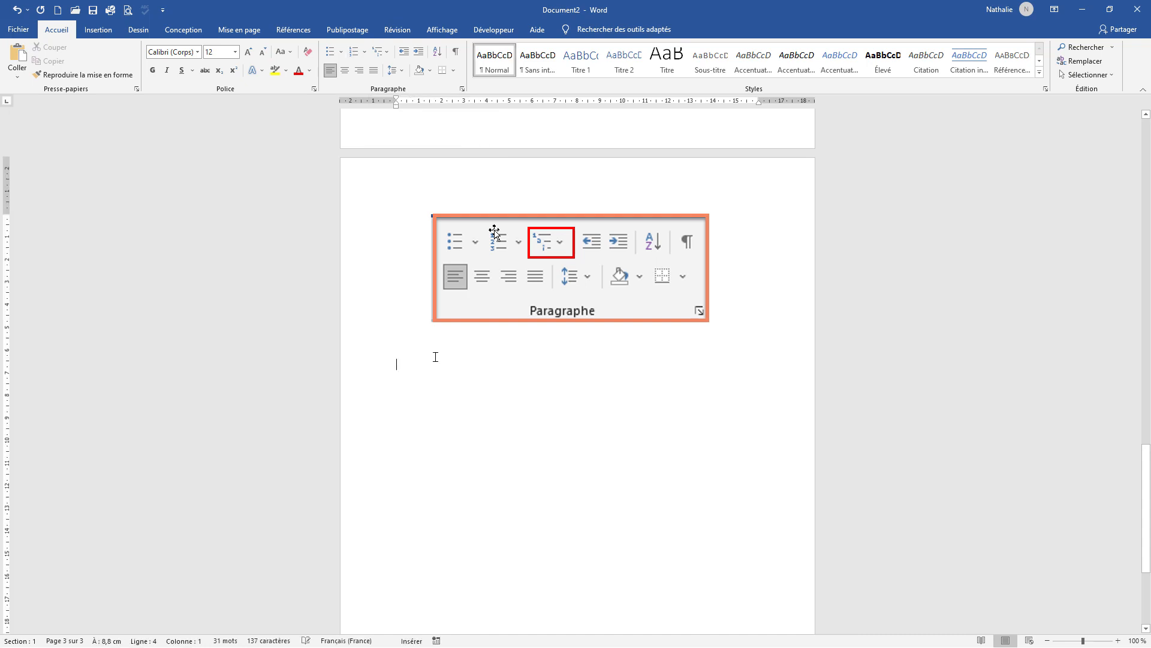
type("Word ")
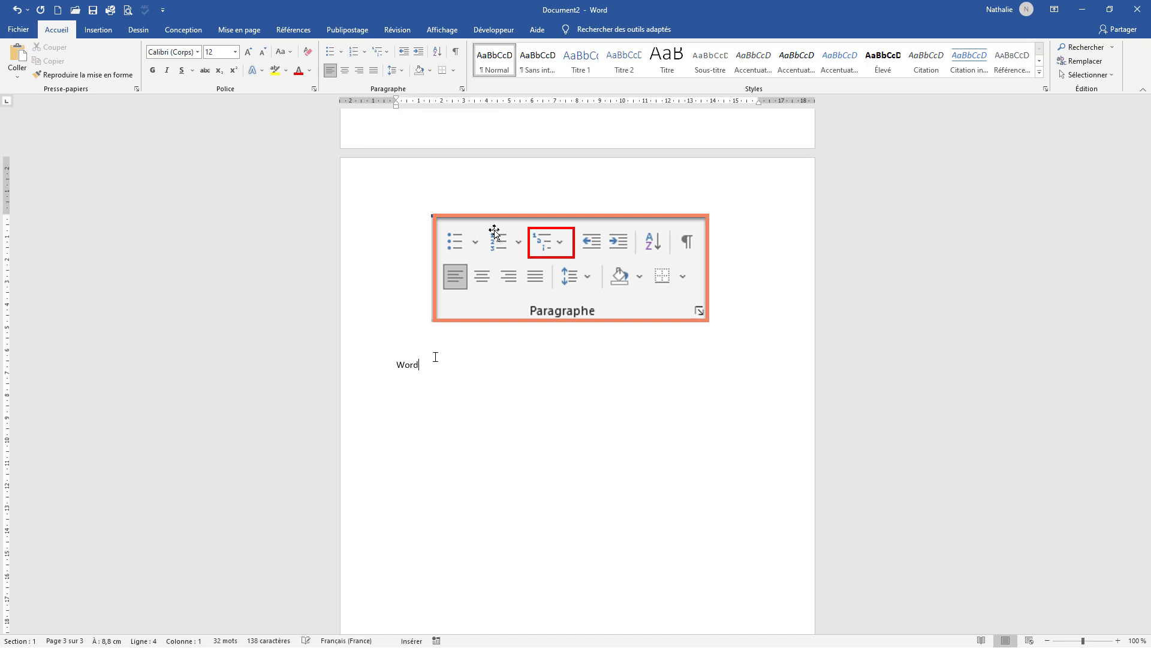
type("Excel ")
type("Powerpoi")
type("nt")
key("Return")
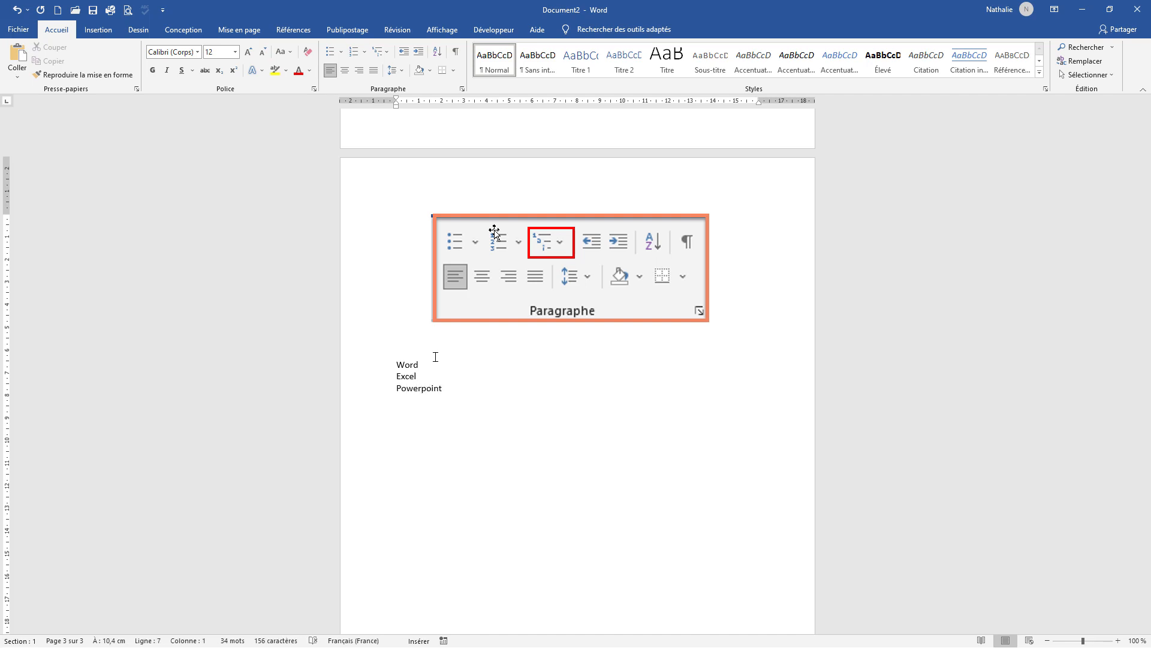
Step: Turn the three lines on page 3 into a multilevel list in the 1) a) i) format
left_click_drag(366, 367, 367, 388)
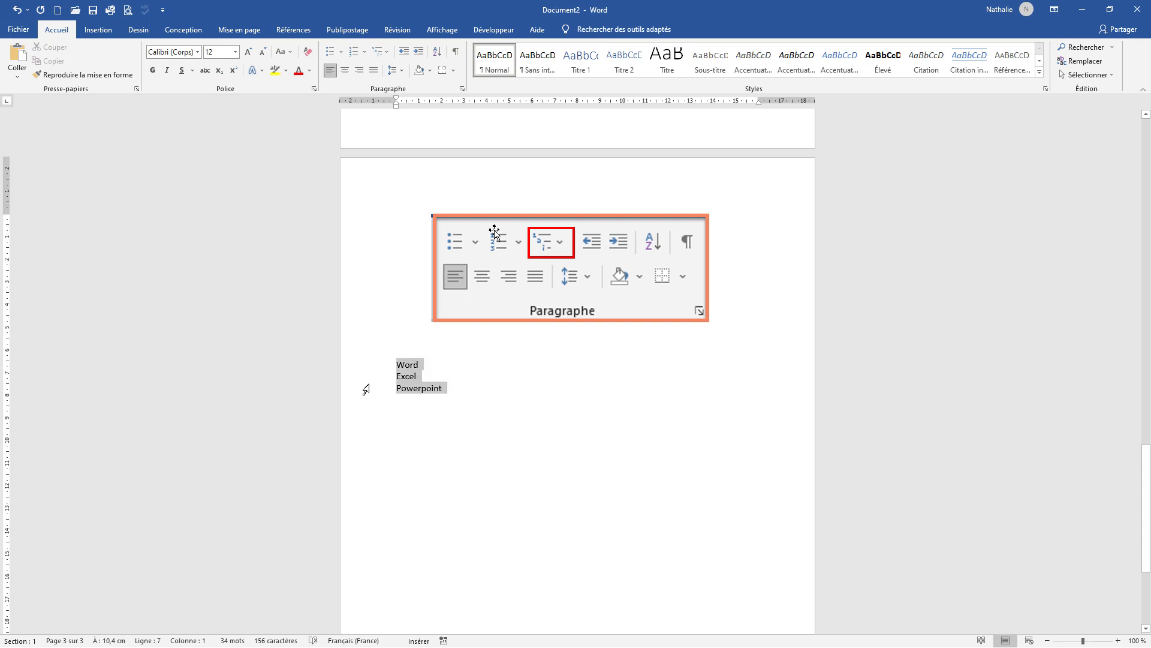
left_click(388, 58)
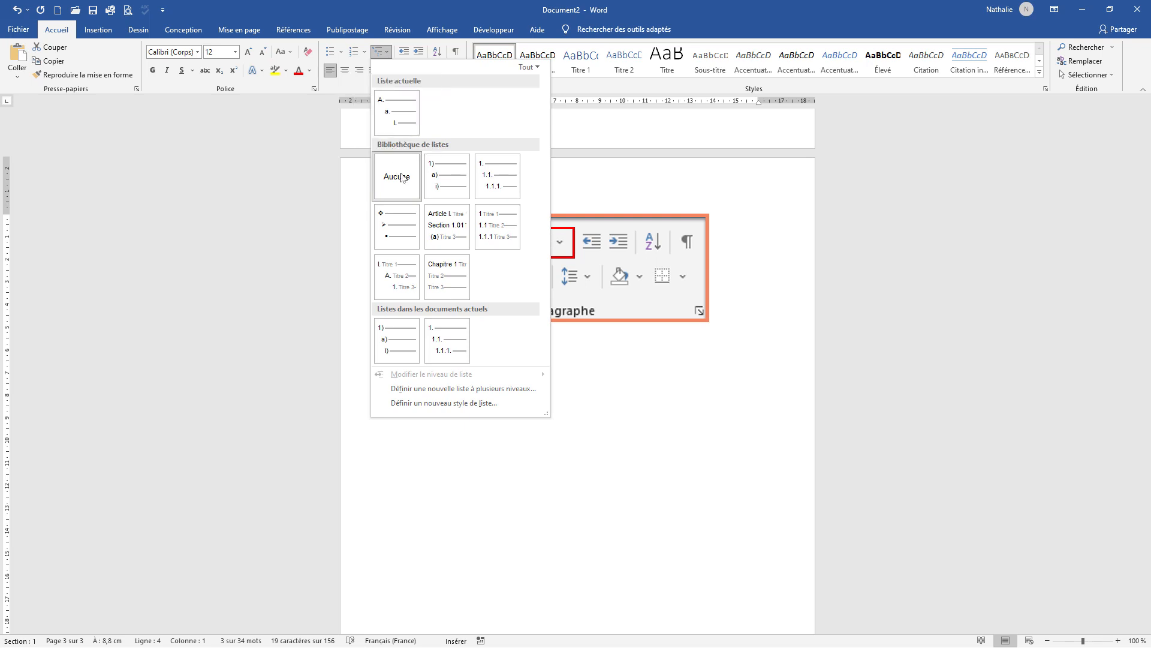
mouse_move(447, 180)
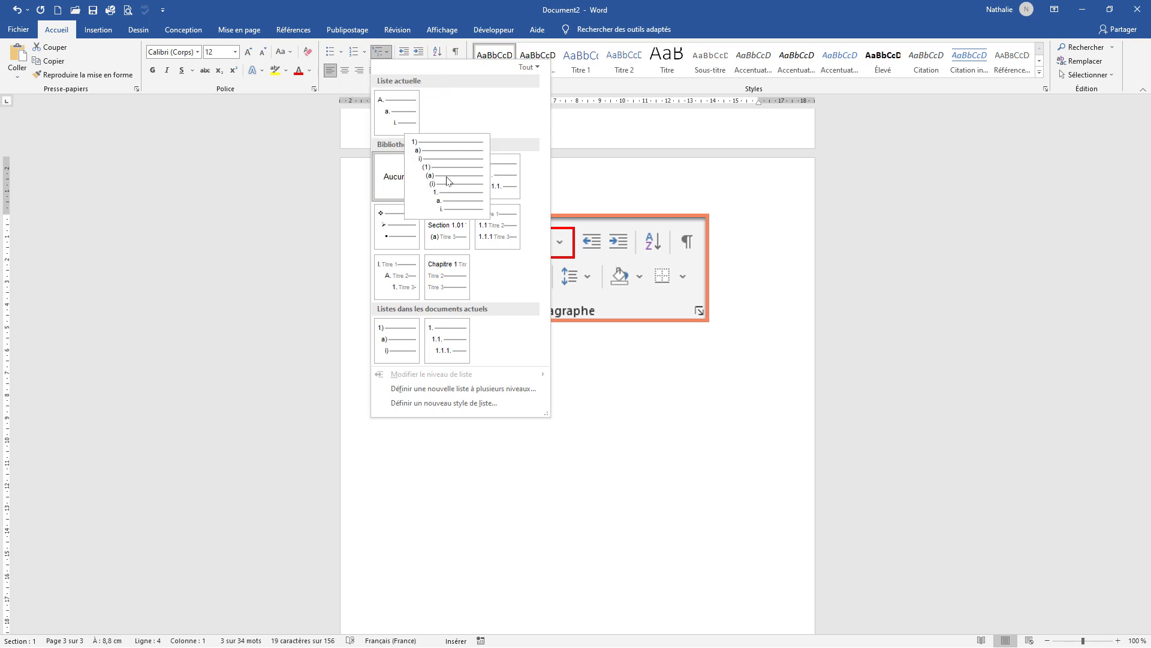
left_click(446, 180)
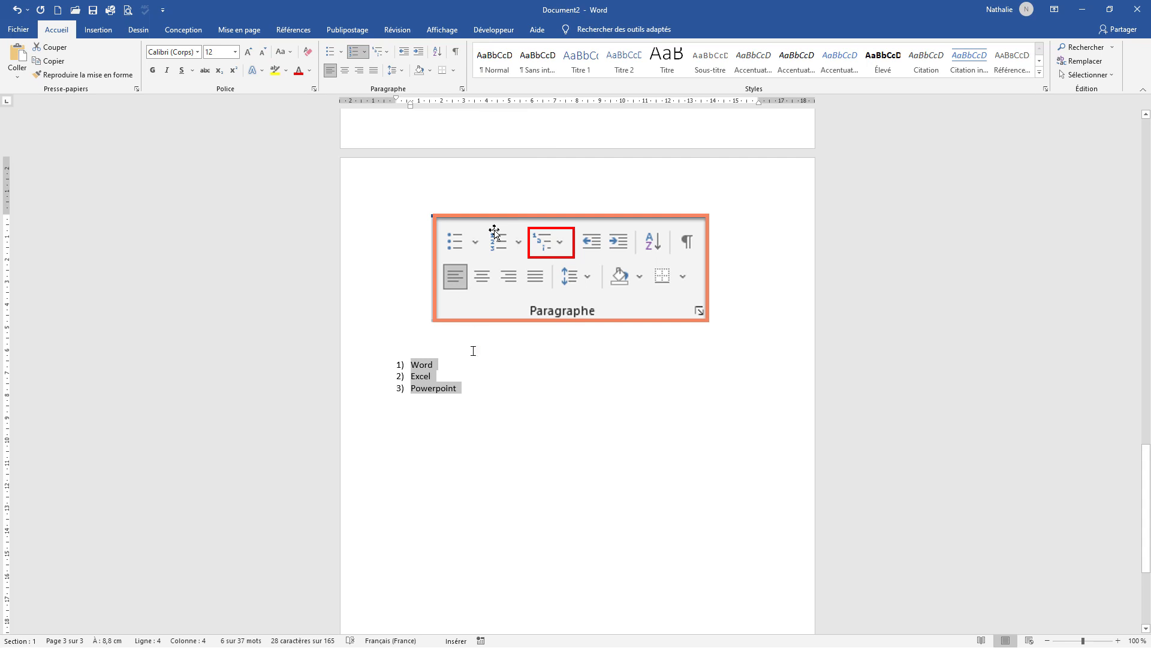
Step: Add the second-level items "Initiation" and "Perfectionnement" under Word in the multilevel list
left_click(483, 368)
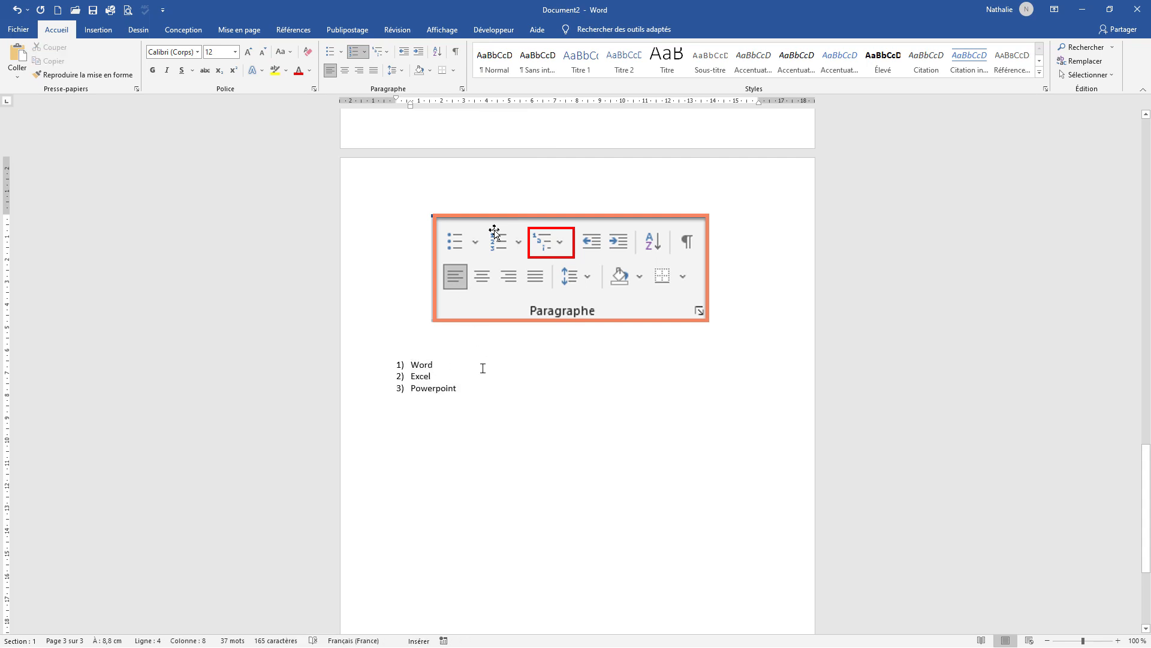
key("Return")
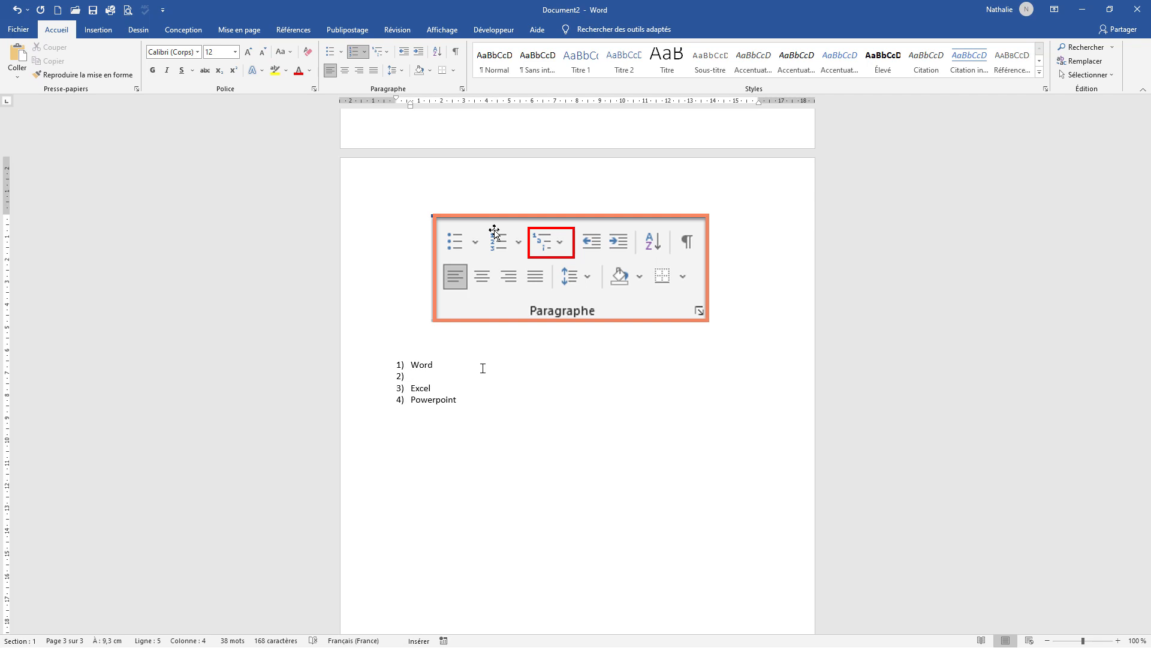
key("Tab")
type("Initiation")
key("Return")
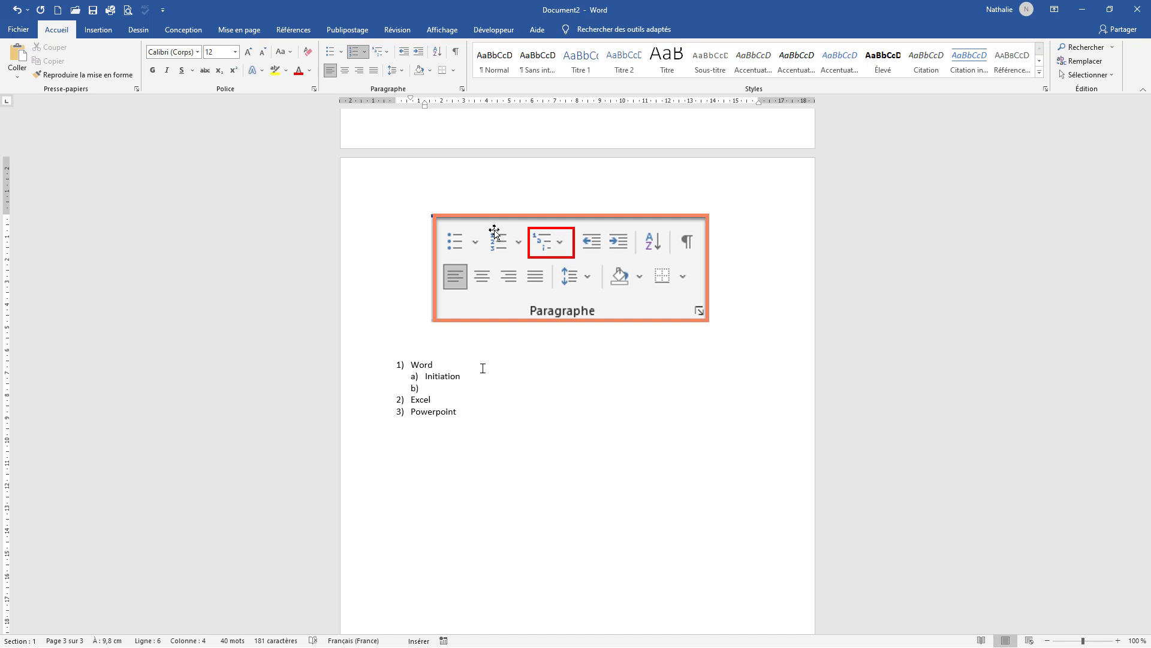
type("Perfectionnement")
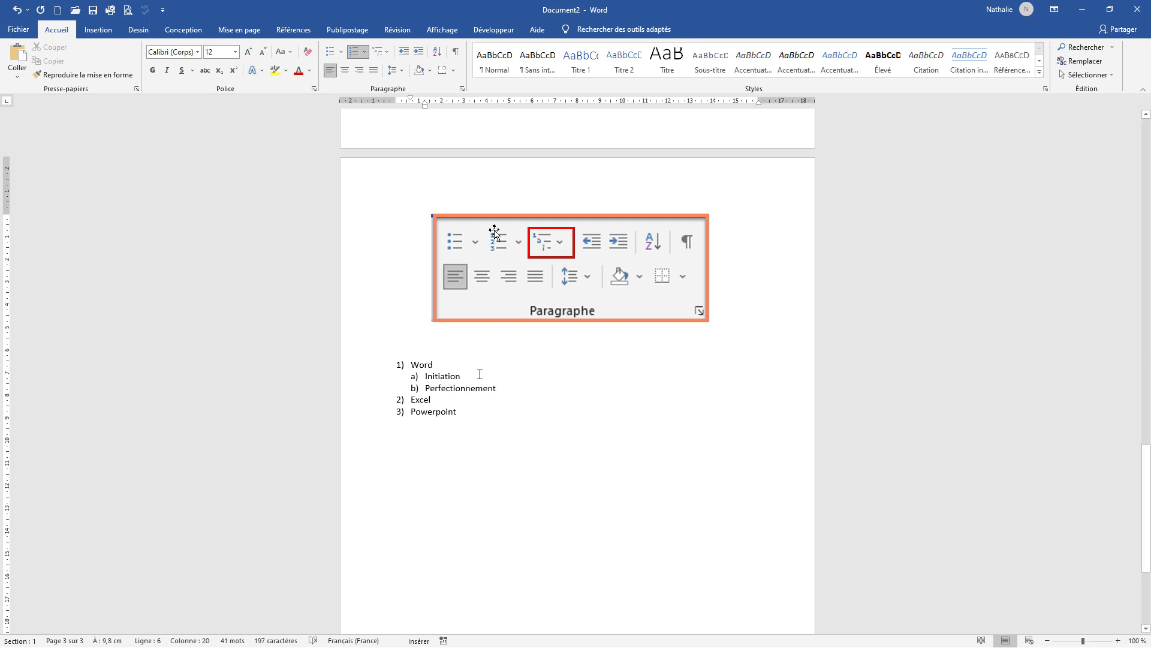
Step: Add the third-level items "Groupe1" and "Groupe2" under Initiation in the multilevel list
left_click(476, 376)
key("Return")
key("Tab")
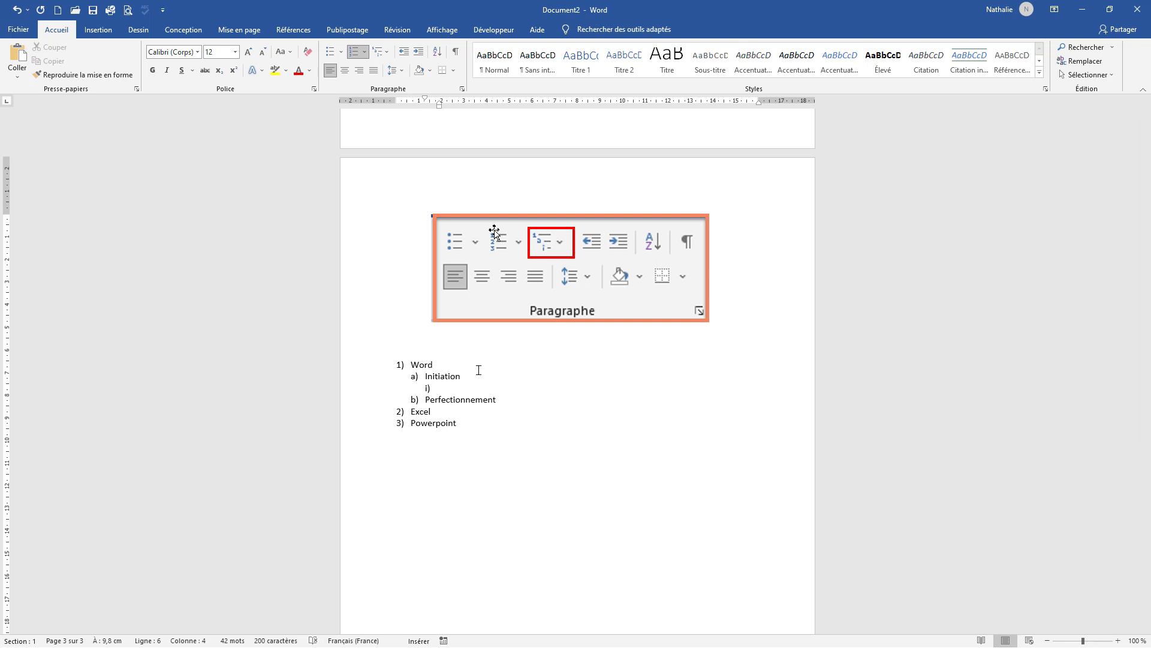
type("Groupe1")
key("Return")
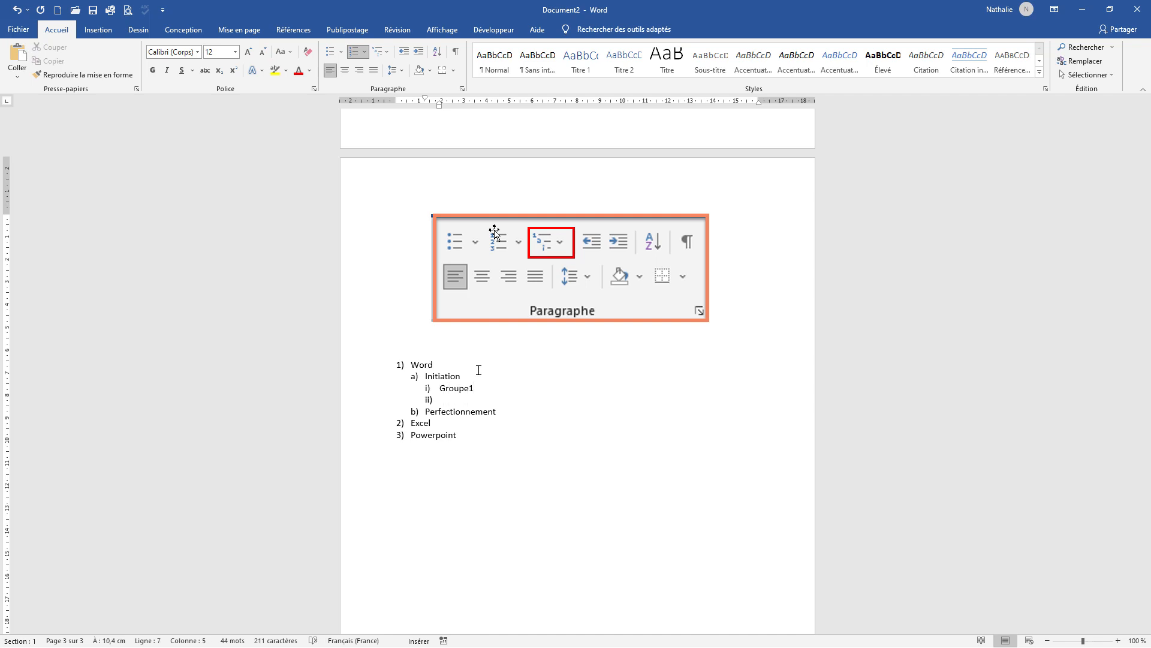
type("Groupe2")
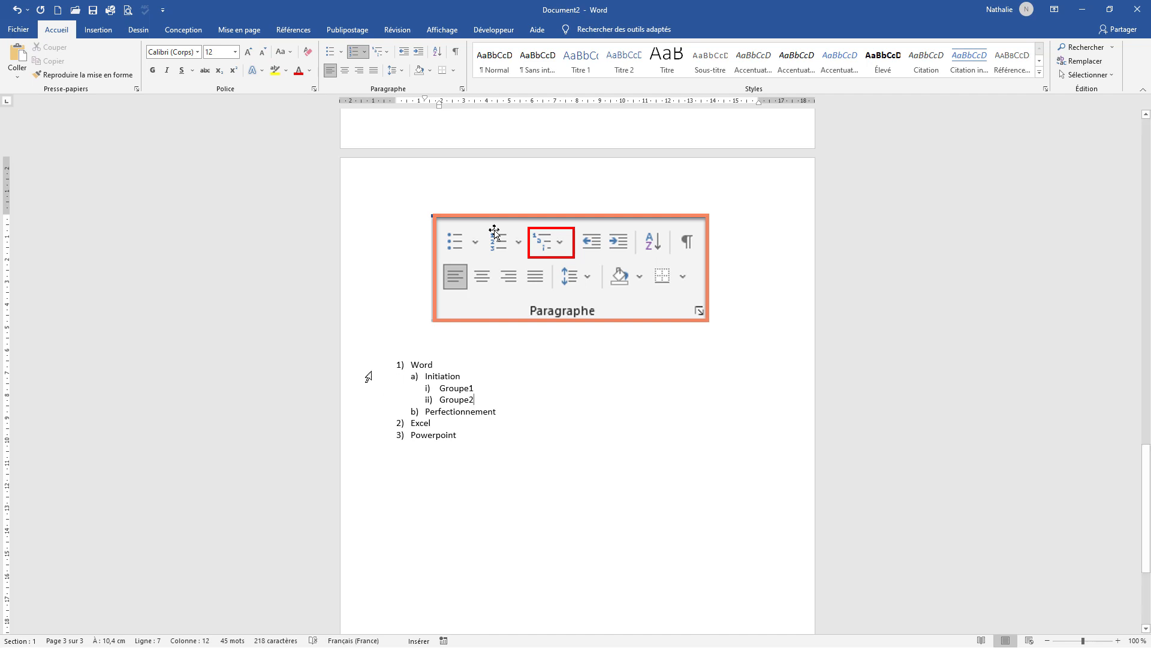
Step: Change the multilevel list on page 3 to the 1. 1.1. 1.1.1. format
left_click_drag(365, 368, 372, 438)
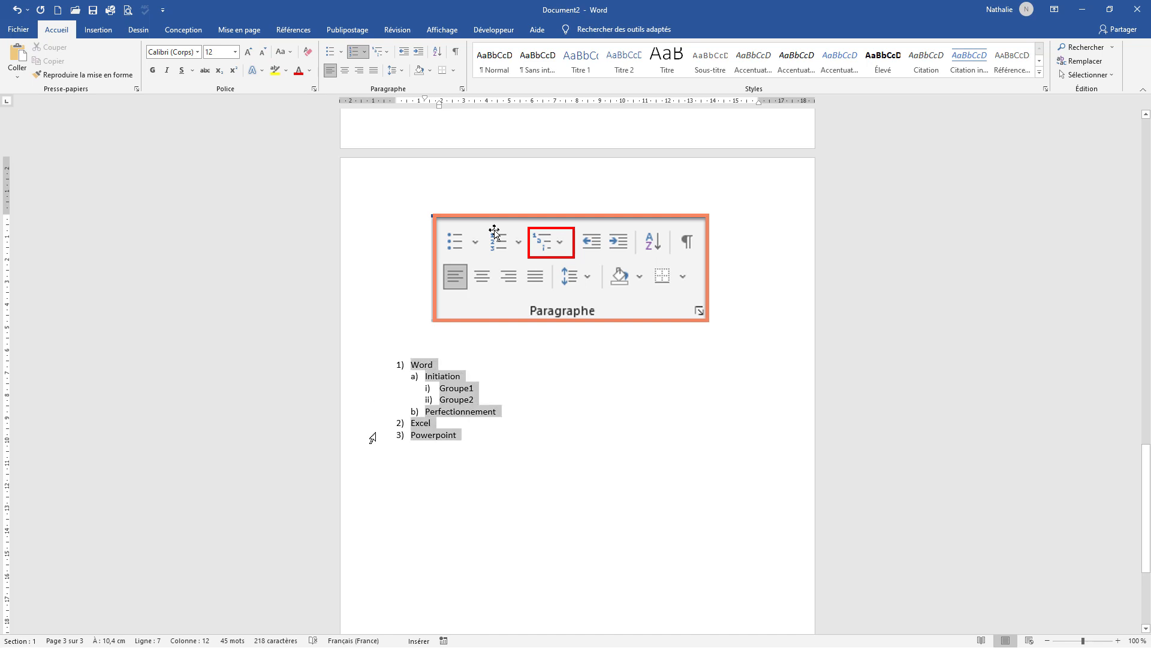
left_click(384, 51)
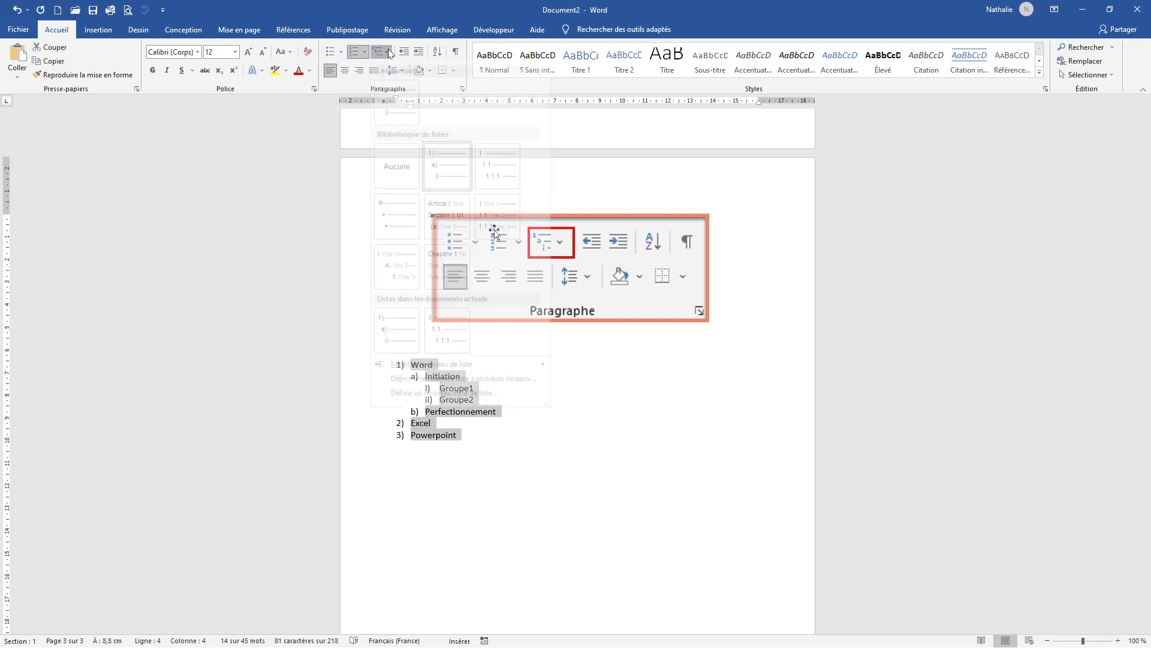
mouse_move(498, 173)
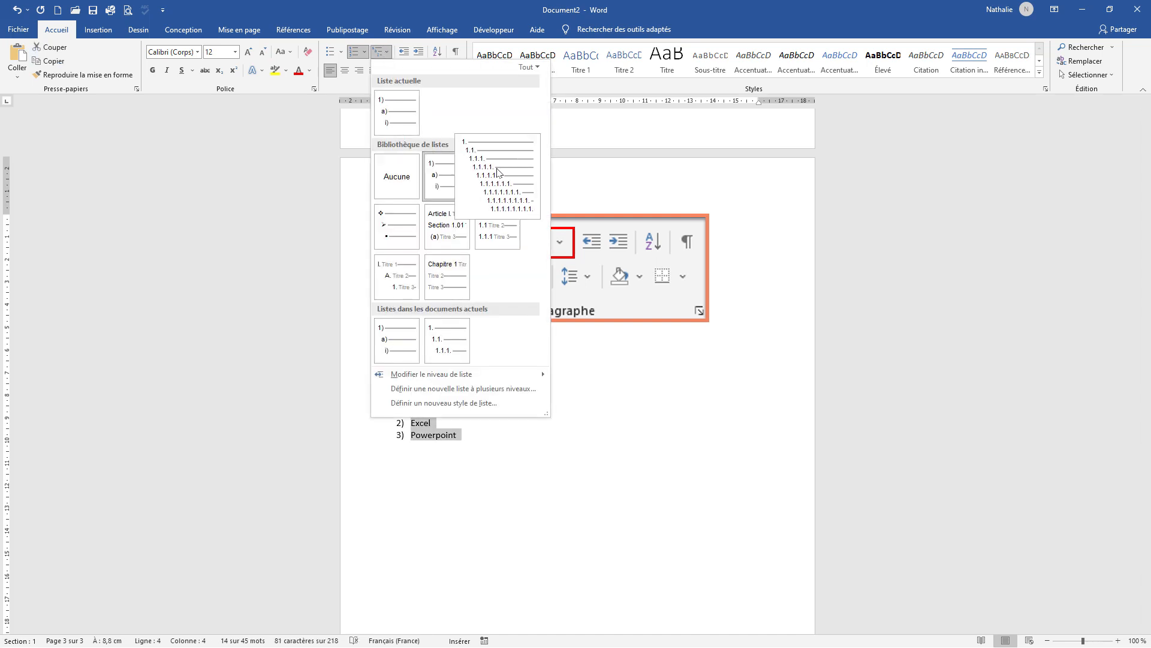
left_click(498, 173)
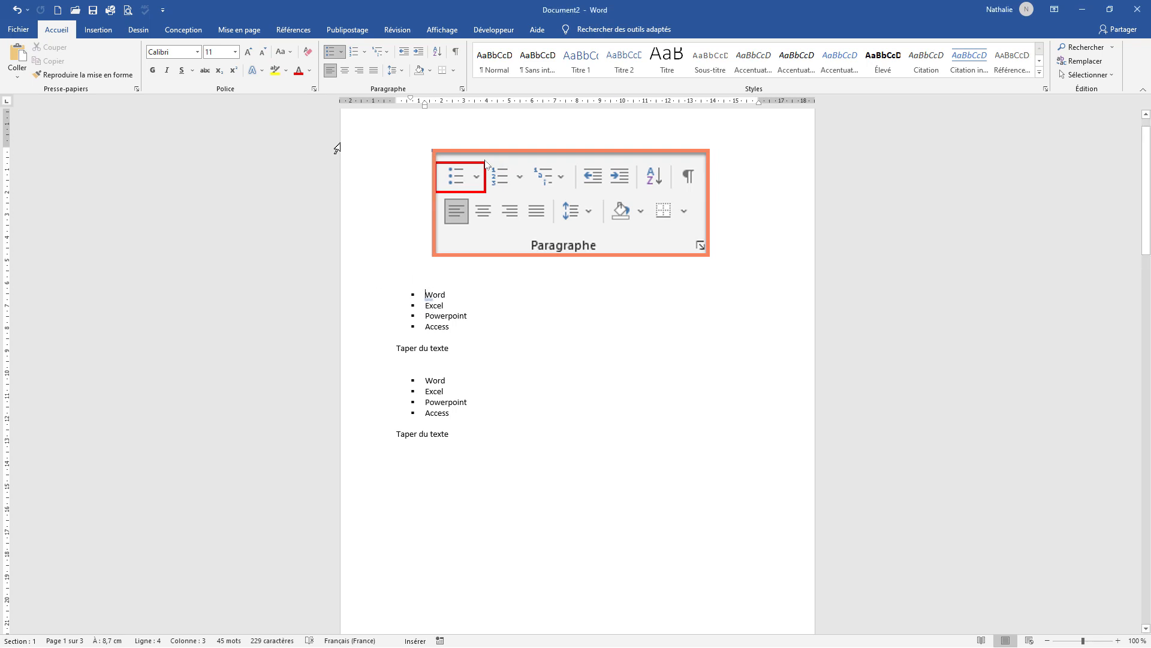
Step: Start defining a new symbol bullet for the first list on page 1 and look through the Wingdings characters
left_click(342, 54)
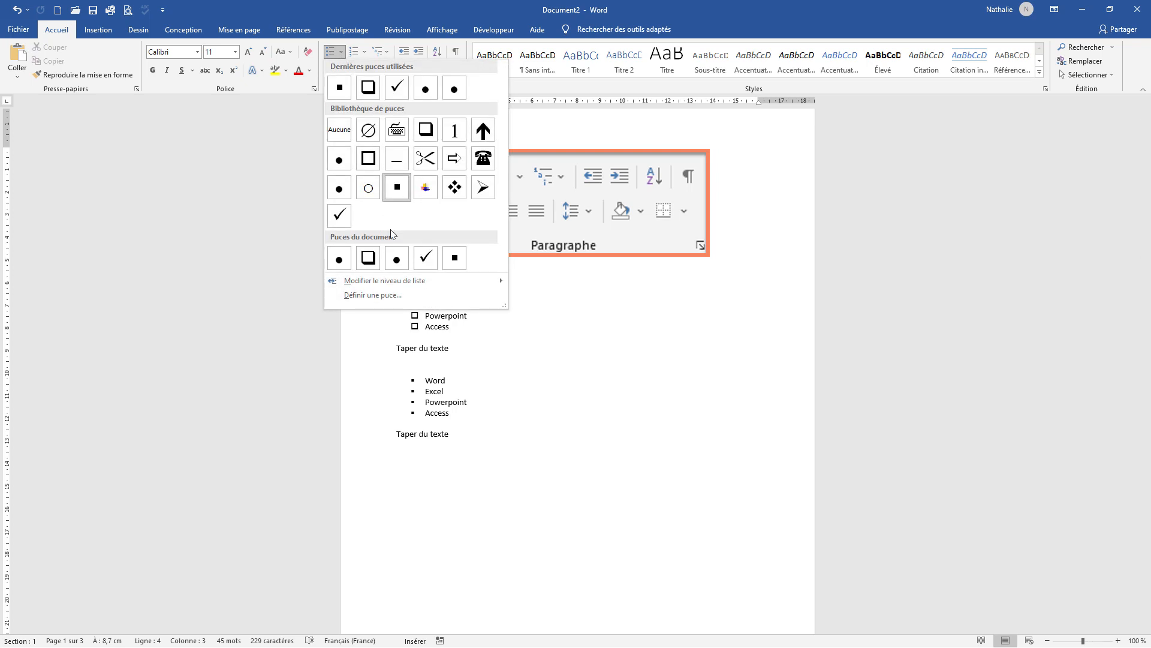
left_click(373, 295)
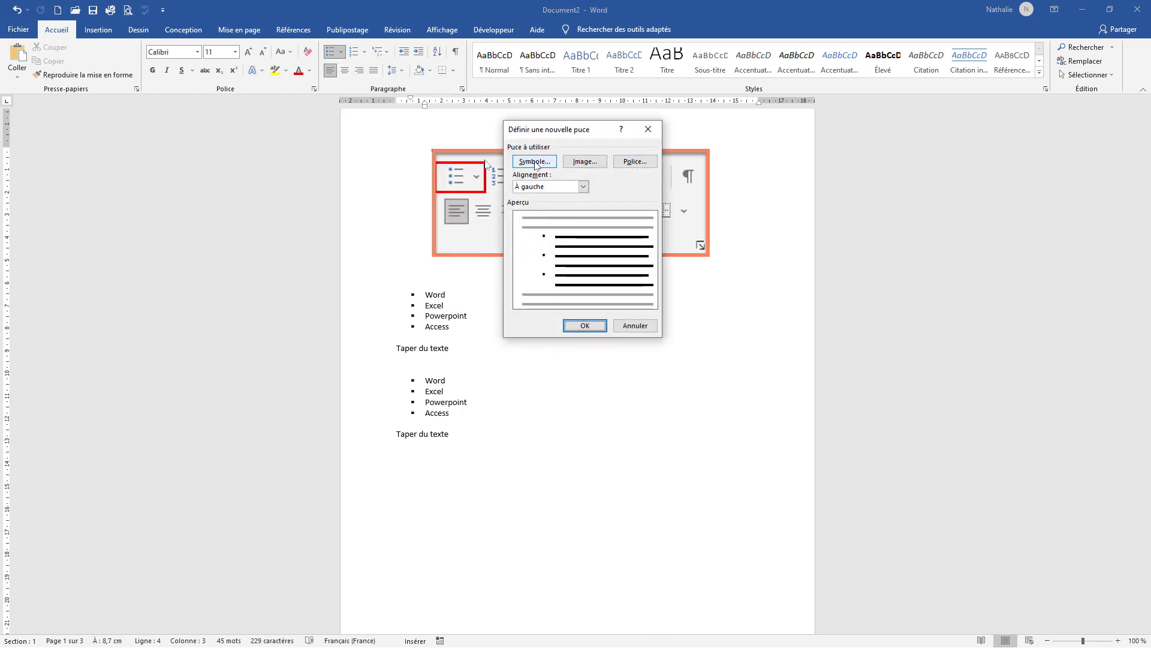
left_click(540, 166)
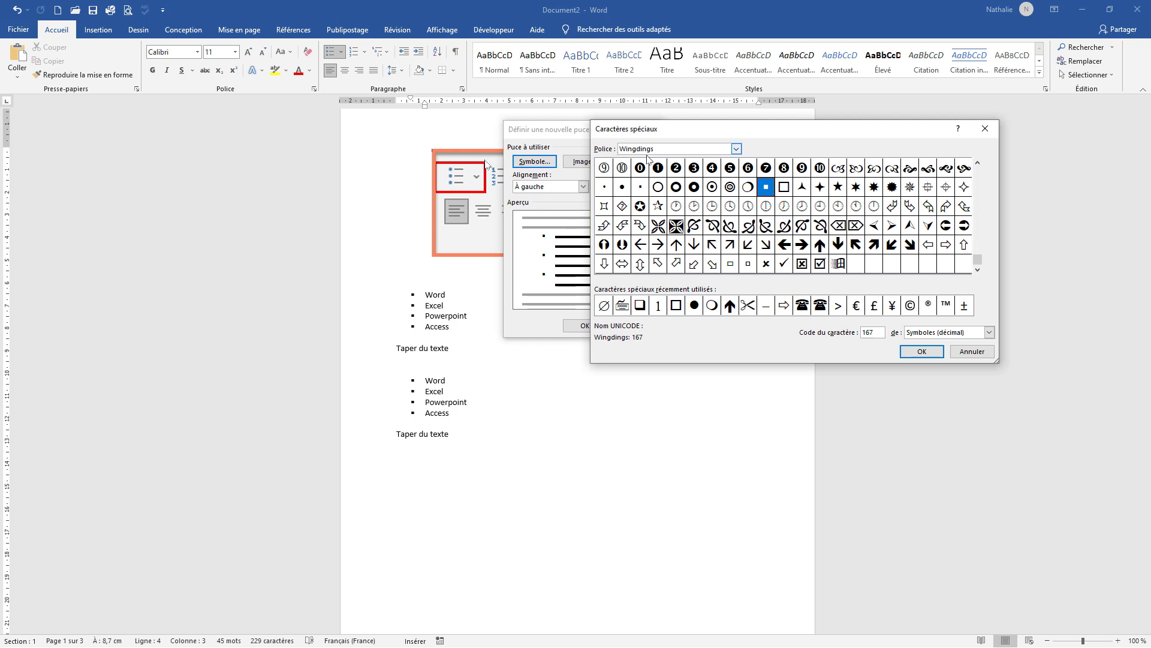
left_click_drag(977, 259, 988, 174)
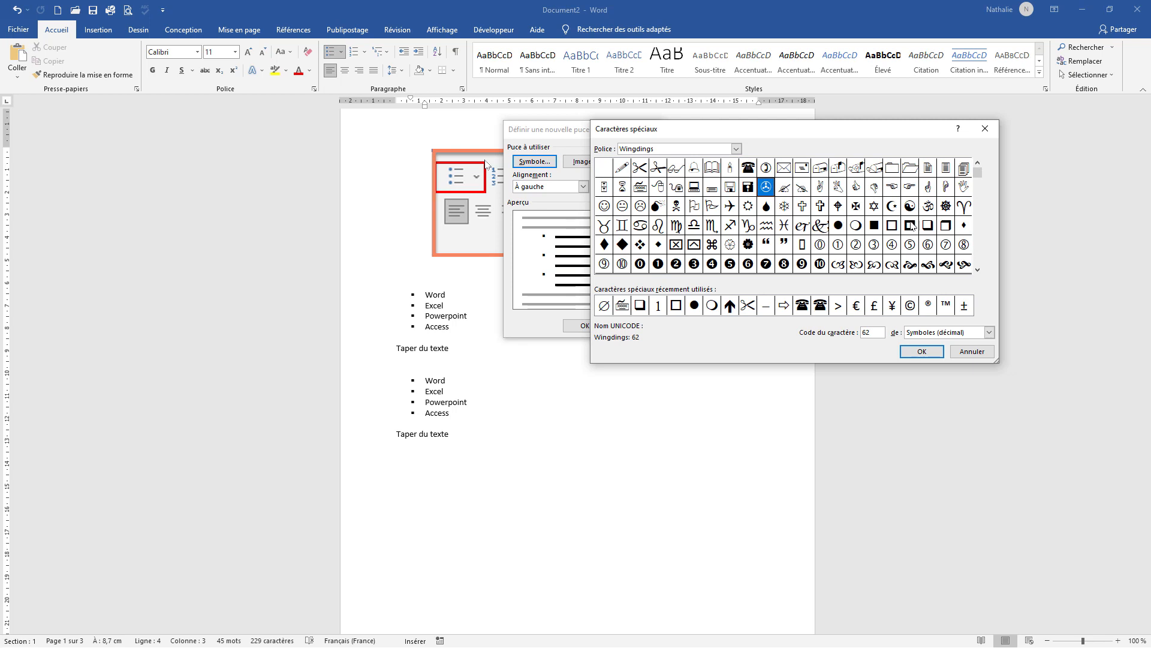
left_click(979, 271)
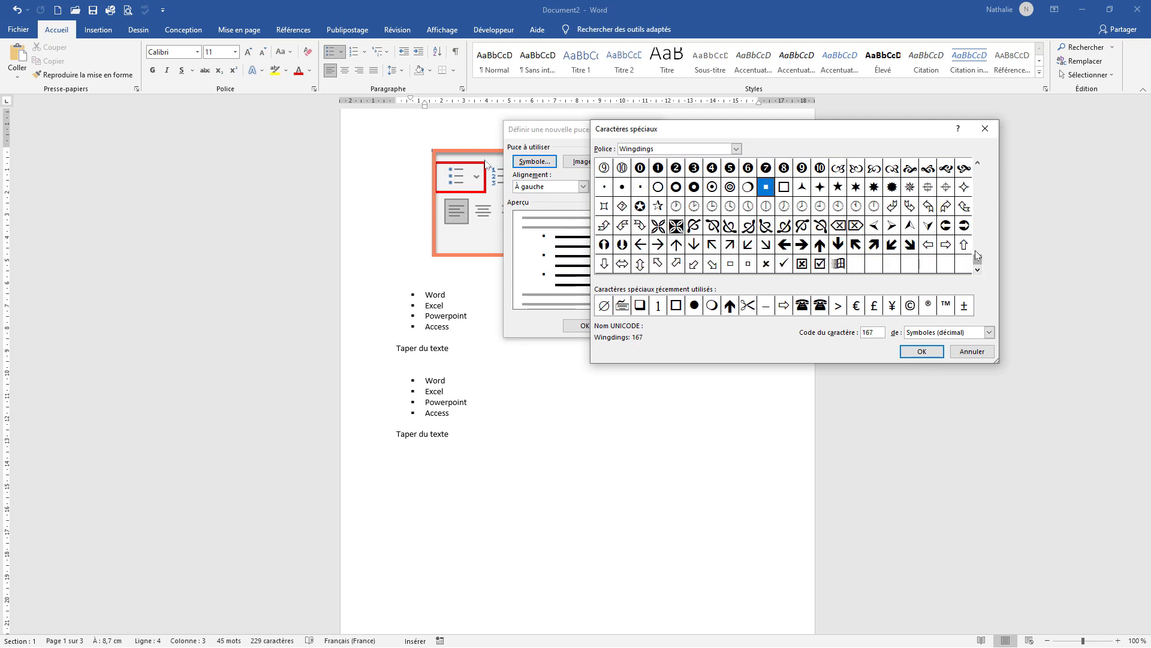
left_click_drag(978, 261, 978, 173)
Step: Examine the characters of the Wingdings 2, Wingdings 3 and Webdings fonts as possible bullet symbols
left_click(736, 149)
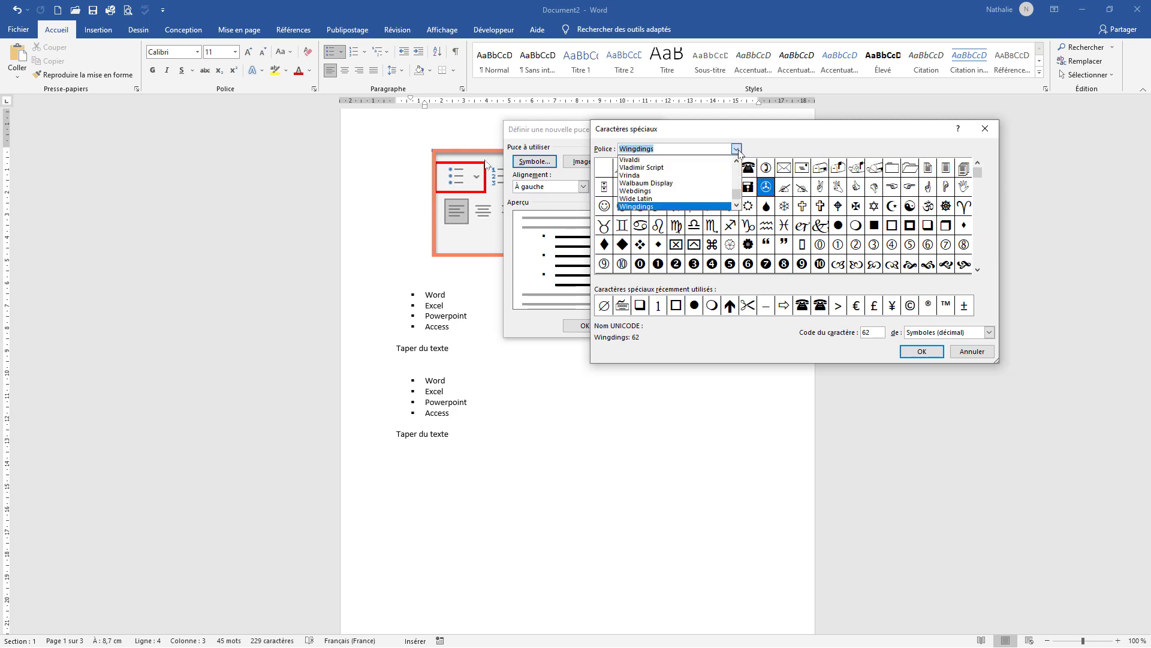
left_click(736, 205)
left_click(737, 205)
left_click(737, 205)
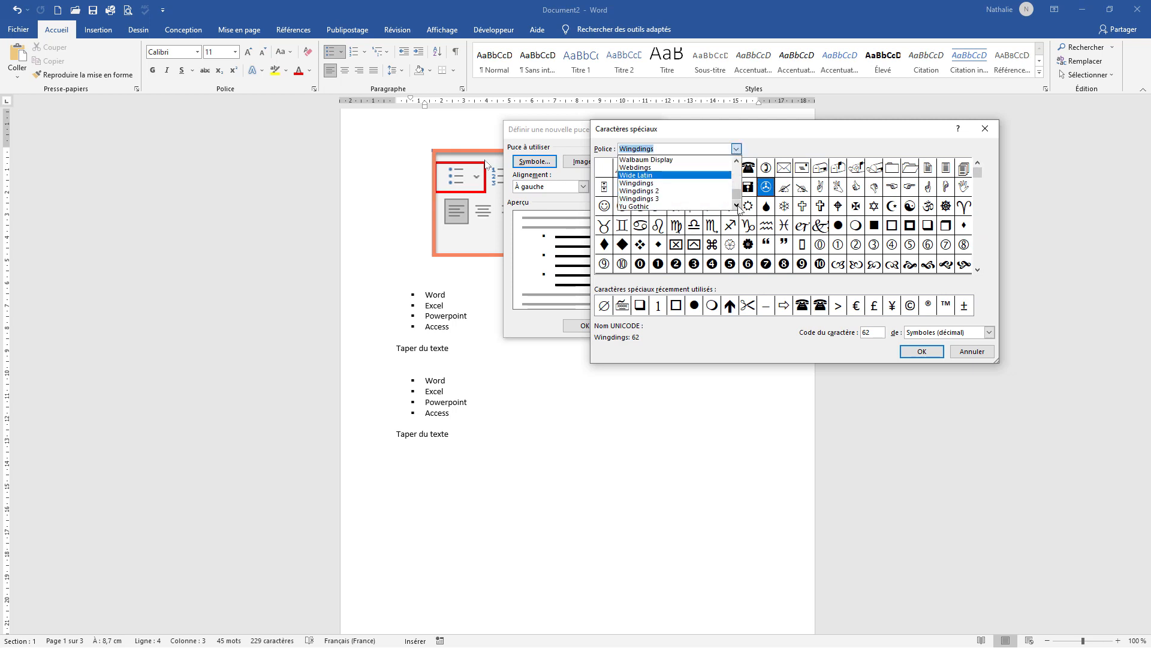
left_click(737, 205)
left_click(665, 183)
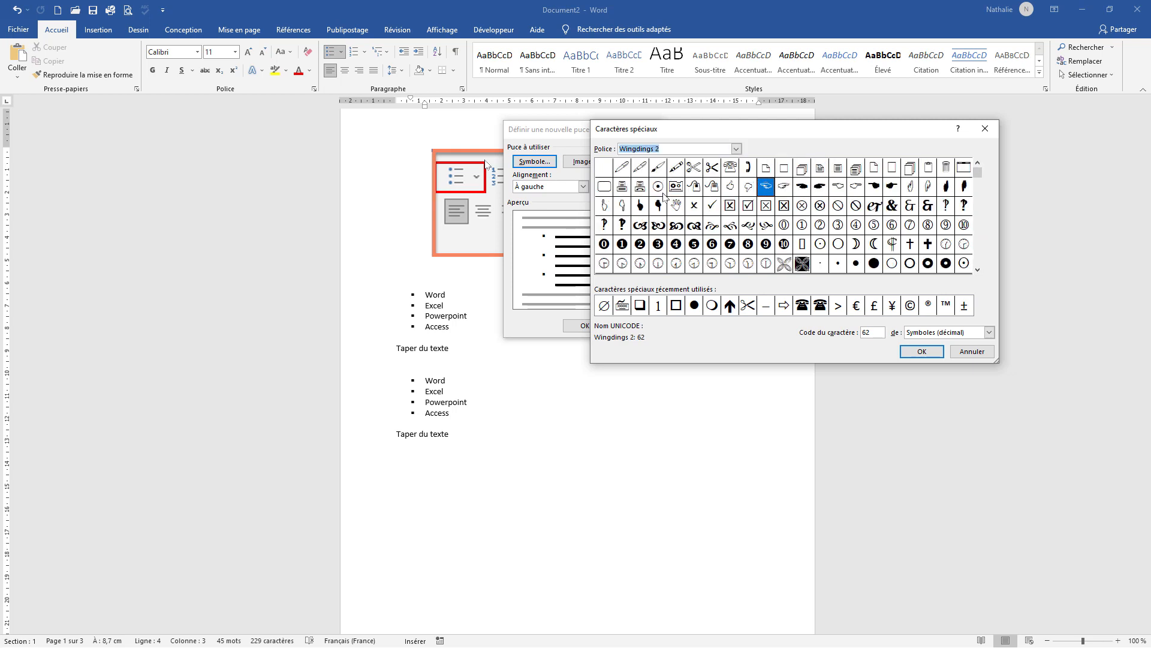
left_click(737, 149)
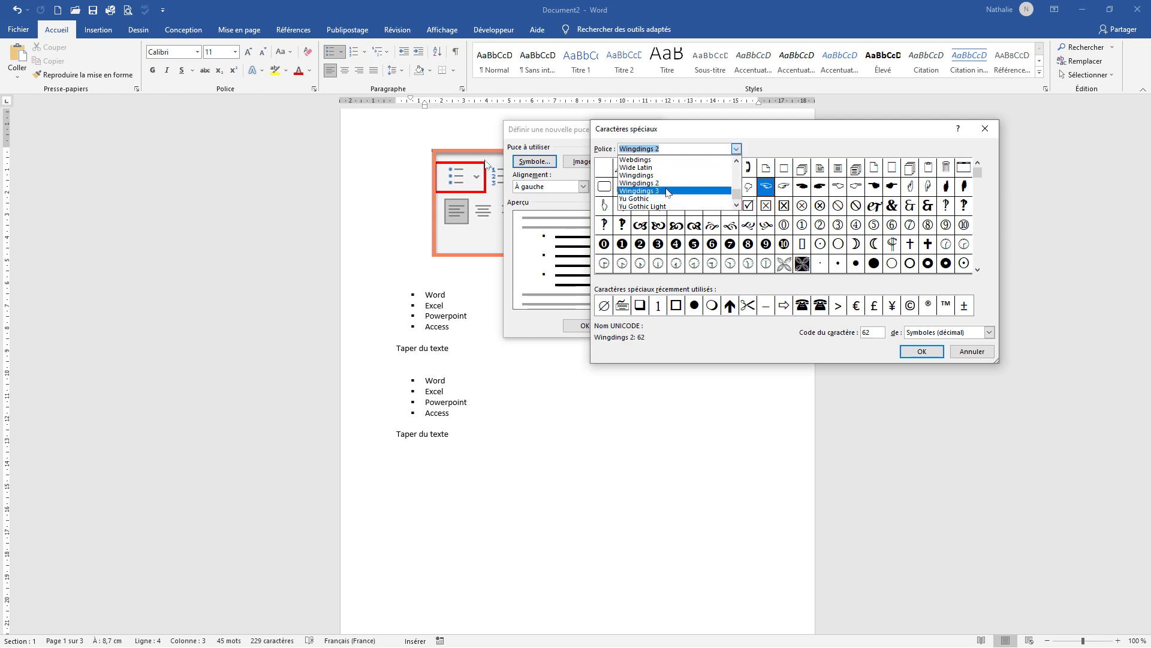
left_click(639, 191)
left_click(736, 148)
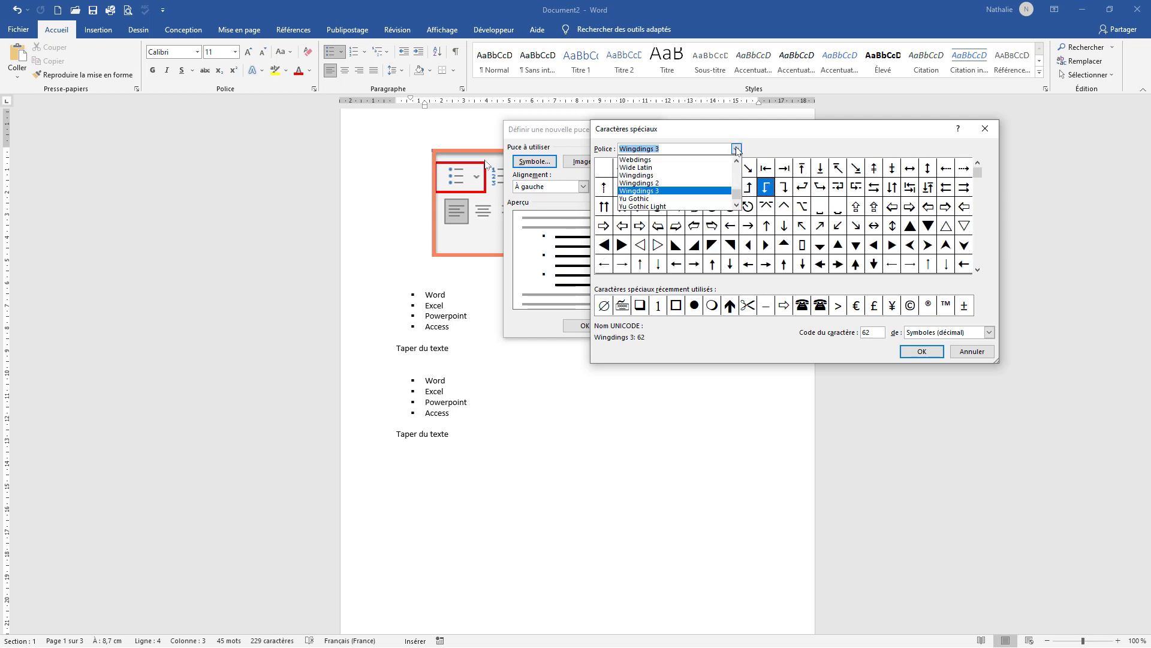
left_click(737, 160)
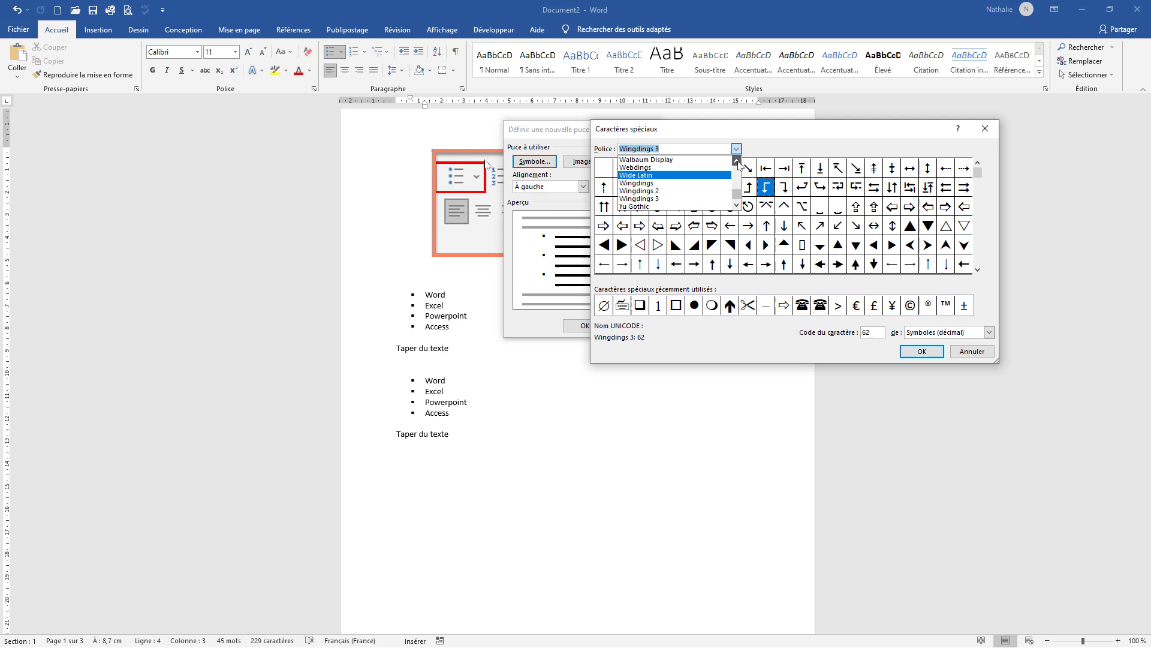
left_click(656, 171)
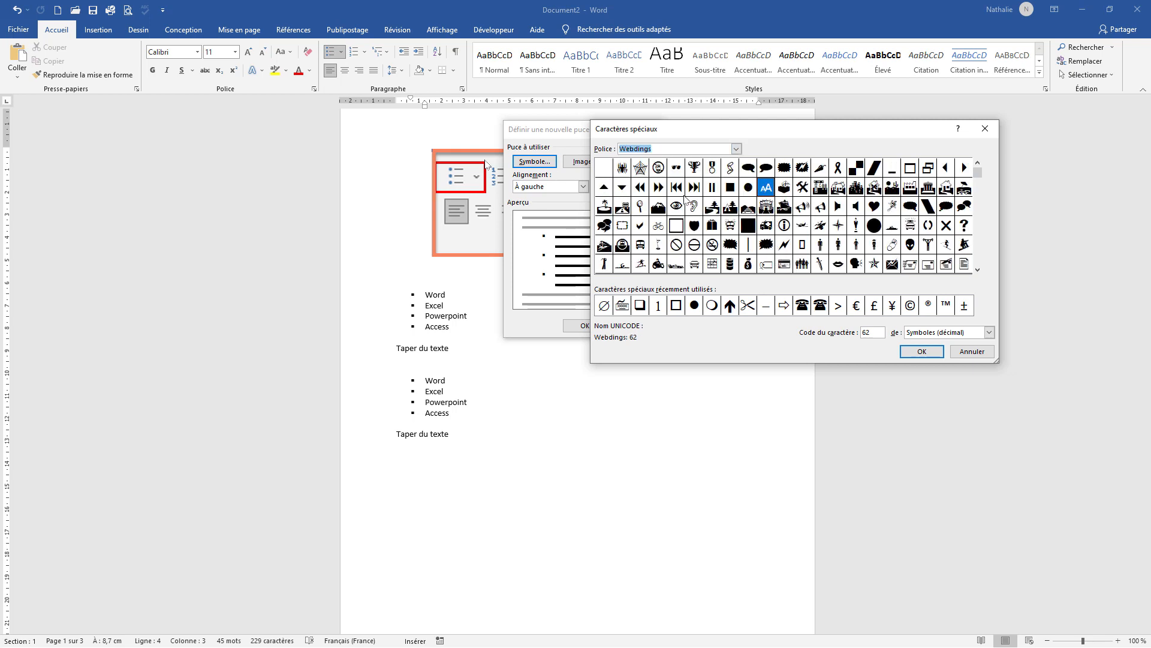
Step: Examine the characters of the Symbol font as possible bullet symbols
left_click(737, 149)
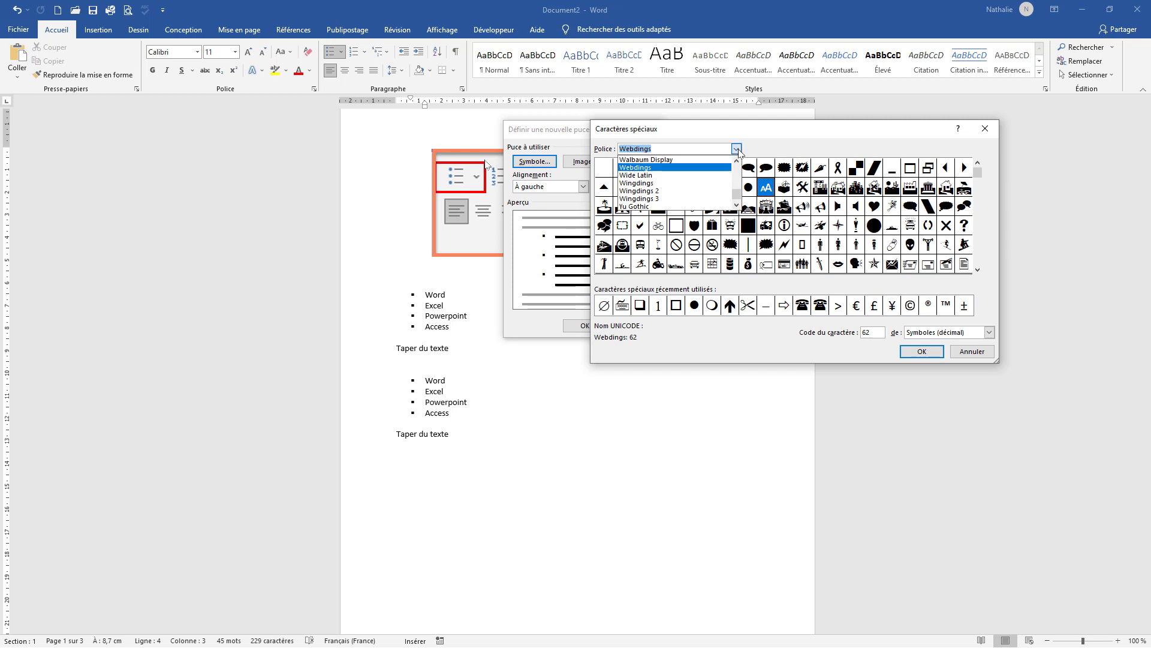
scroll(739, 161, "up", 5)
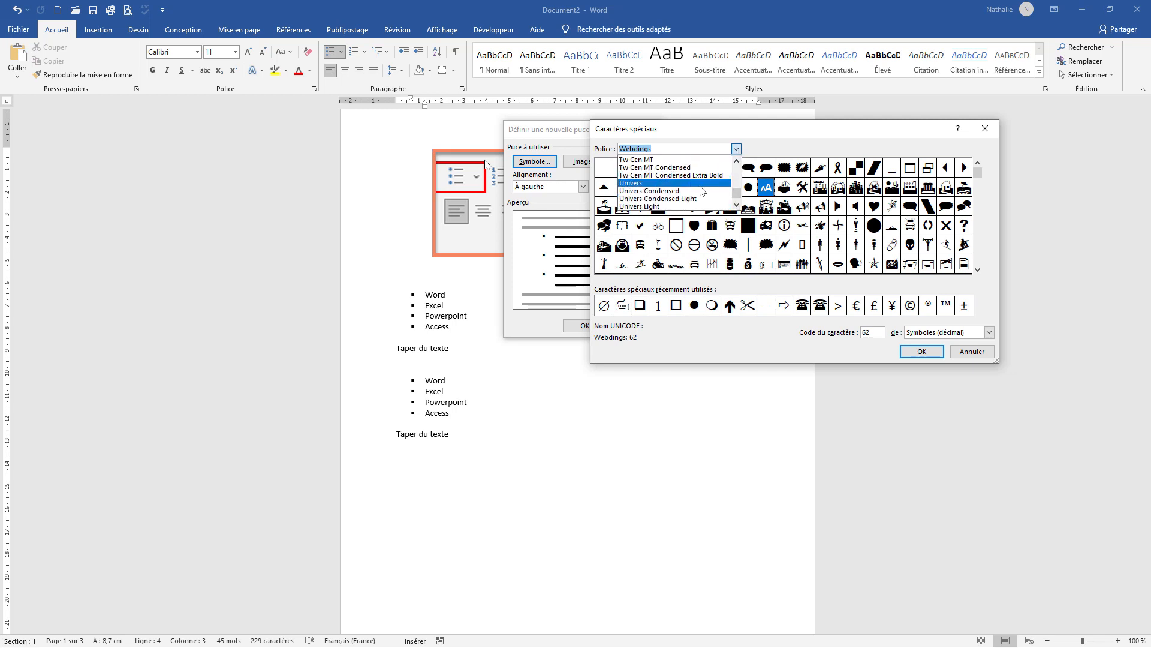
left_click(702, 191)
type("s")
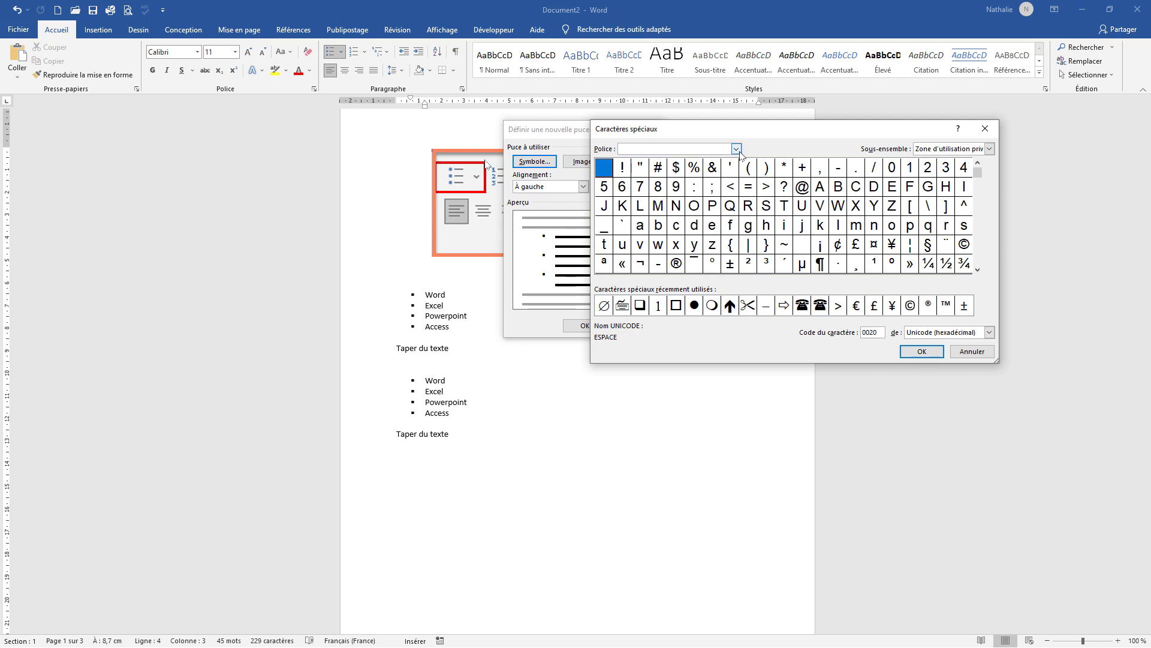
left_click(737, 150)
scroll(714, 174, "up", 5)
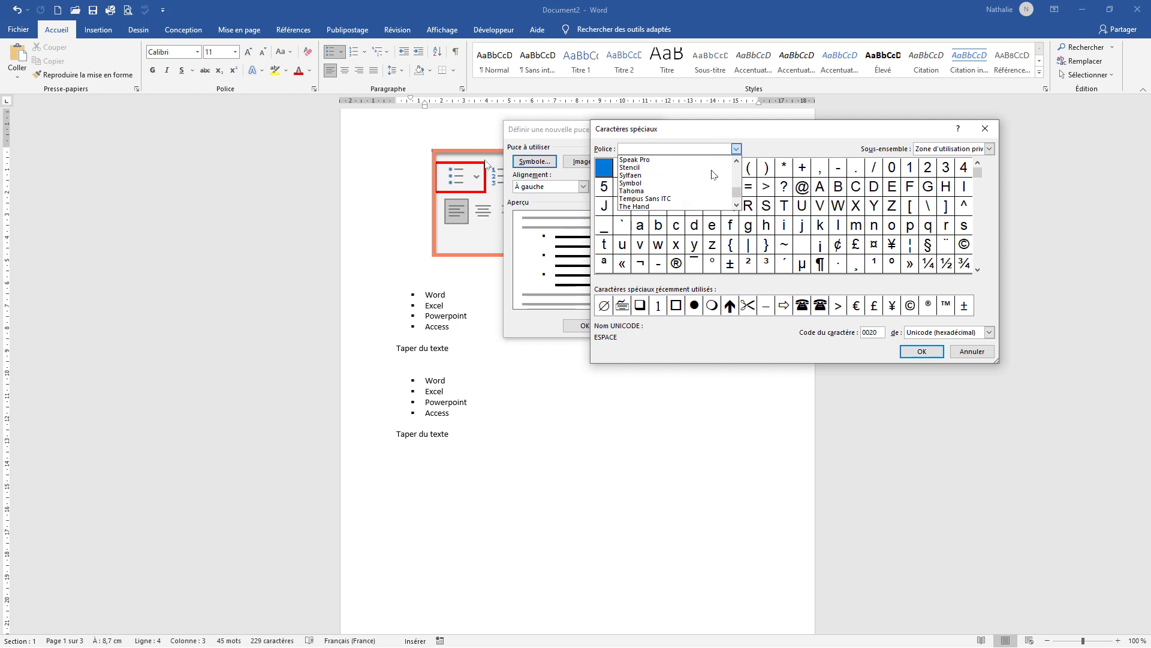
scroll(632, 184, "down", 1)
left_click(633, 182)
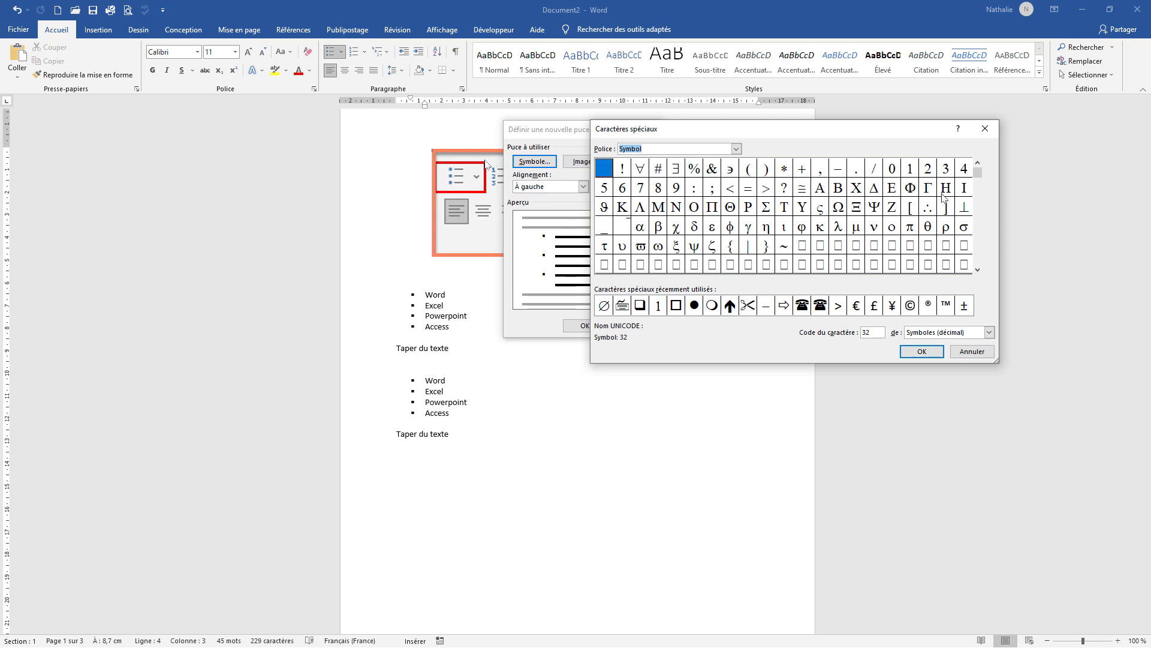
left_click_drag(978, 174, 978, 215)
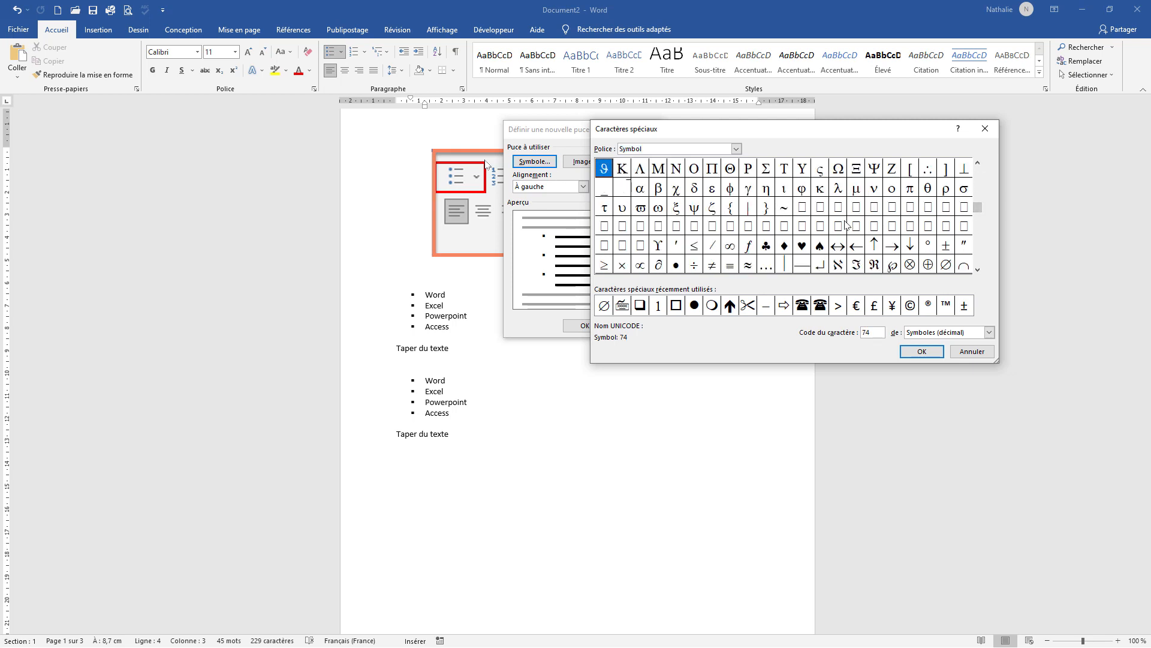
Step: Set the first list's bullet to the Wingdings yin-yang symbol, character code 91, and check it in the bullet library
left_click(736, 149)
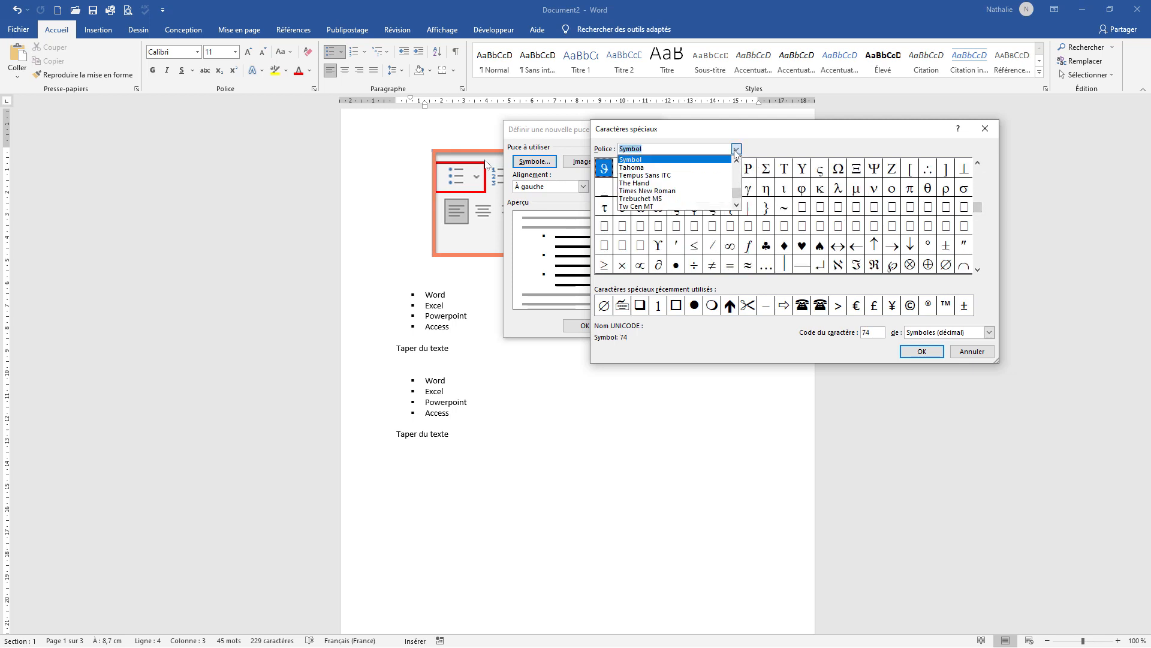
left_click_drag(737, 207, 737, 207)
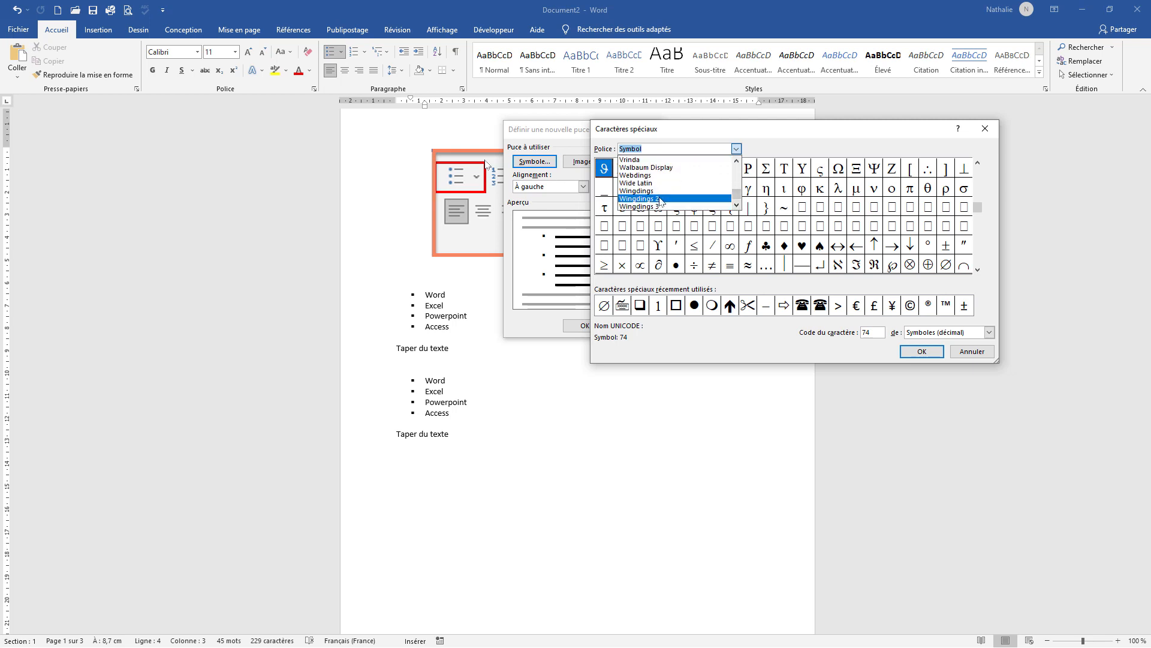
left_click(719, 191)
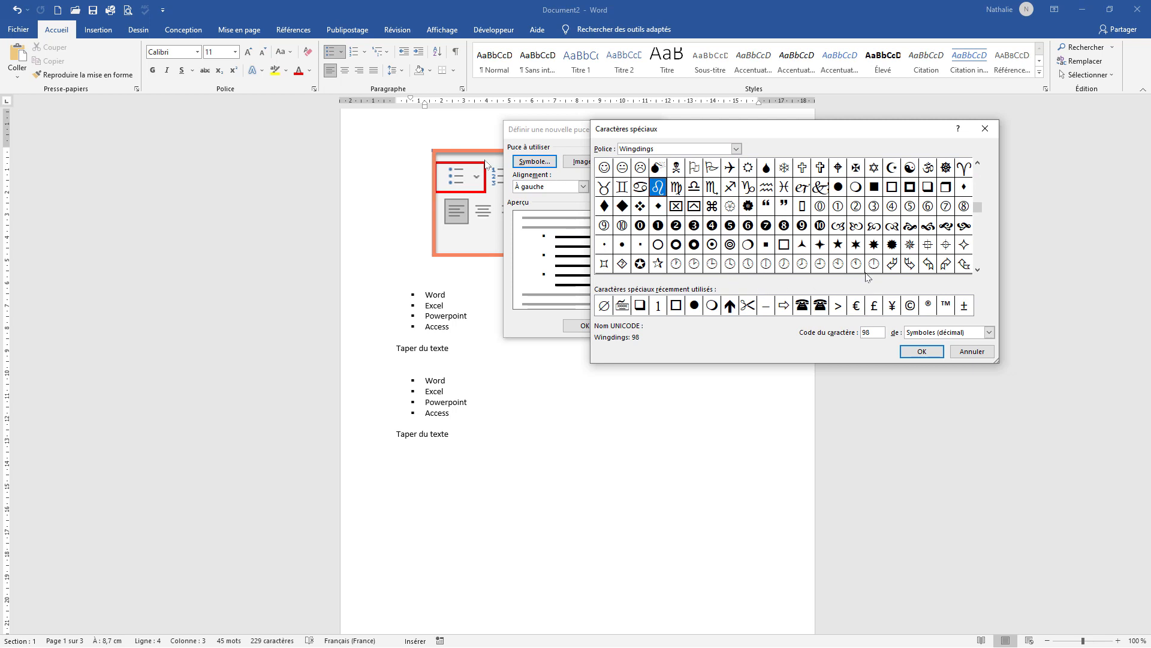
left_click(910, 168)
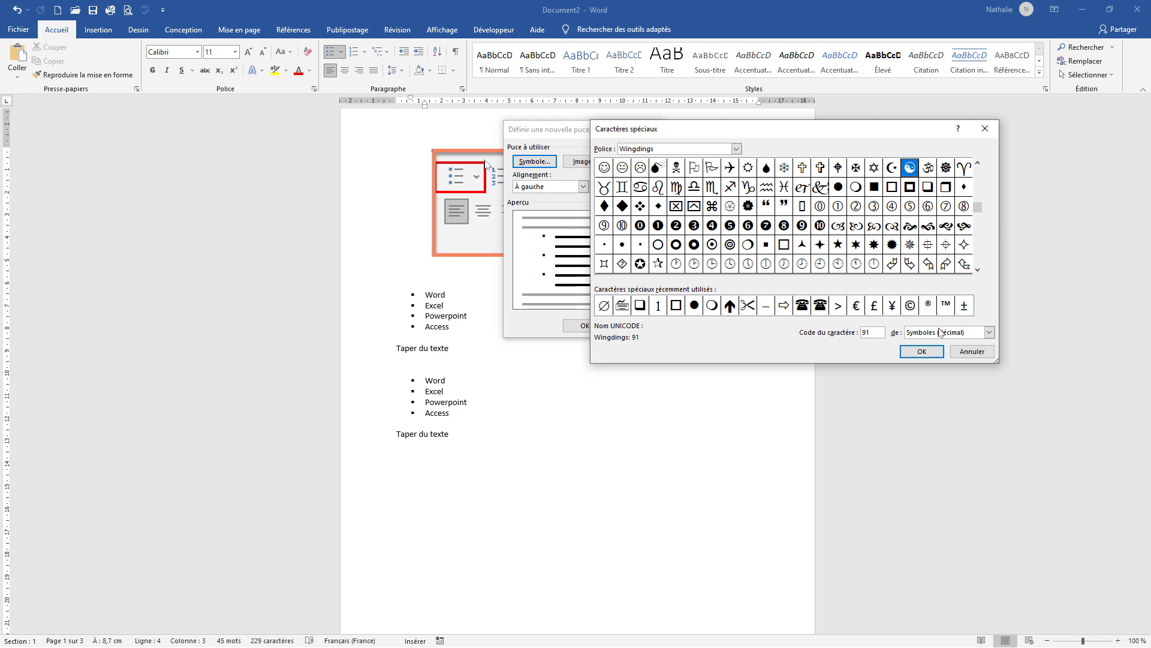
left_click(928, 352)
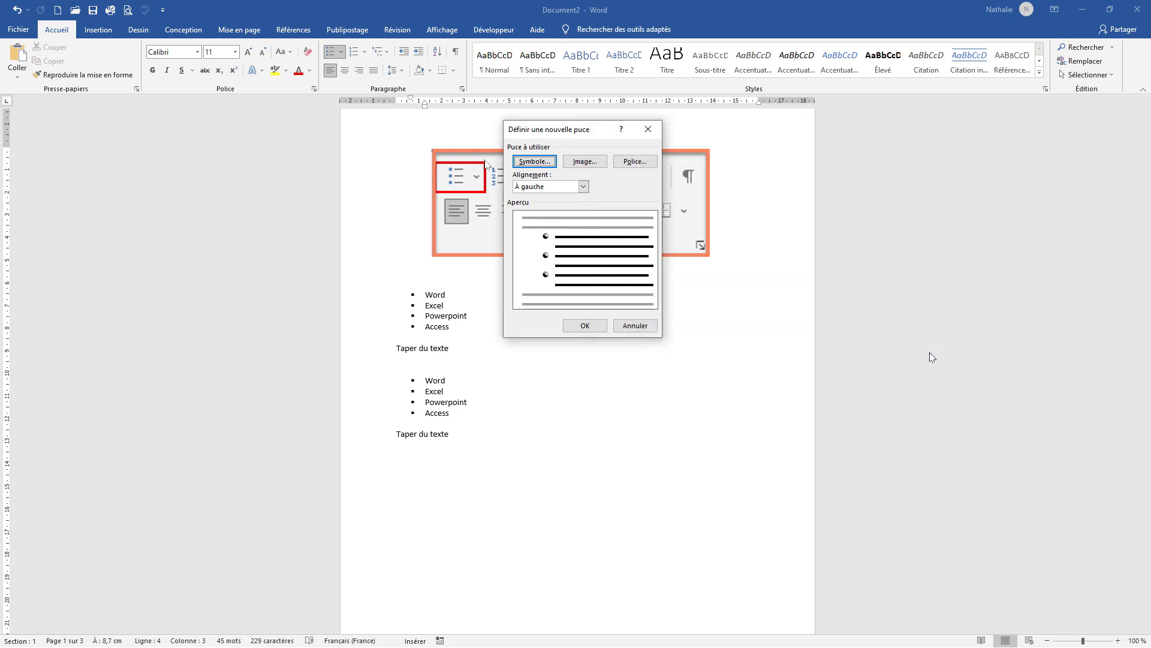
left_click(586, 327)
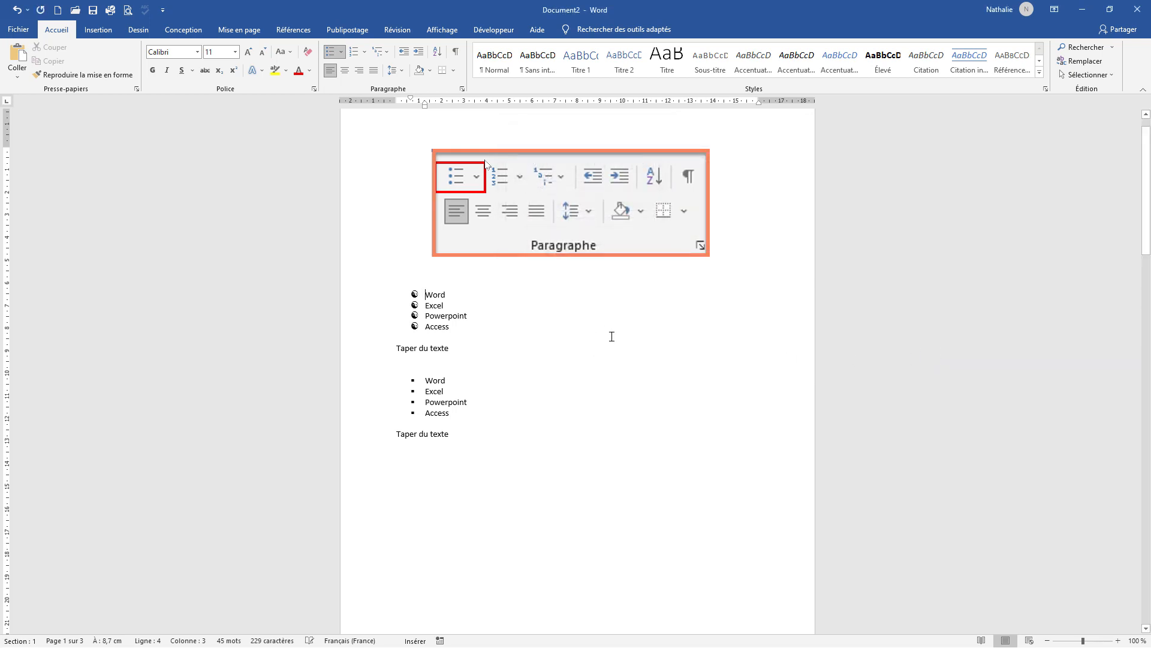
left_click(341, 53)
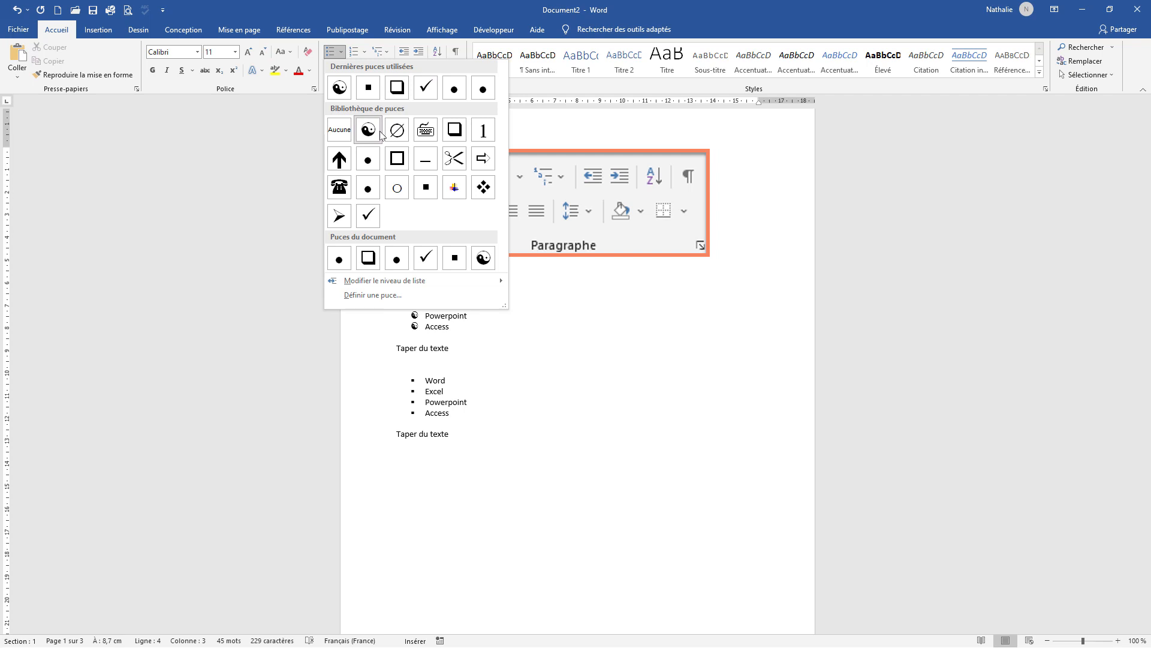
left_click(538, 366)
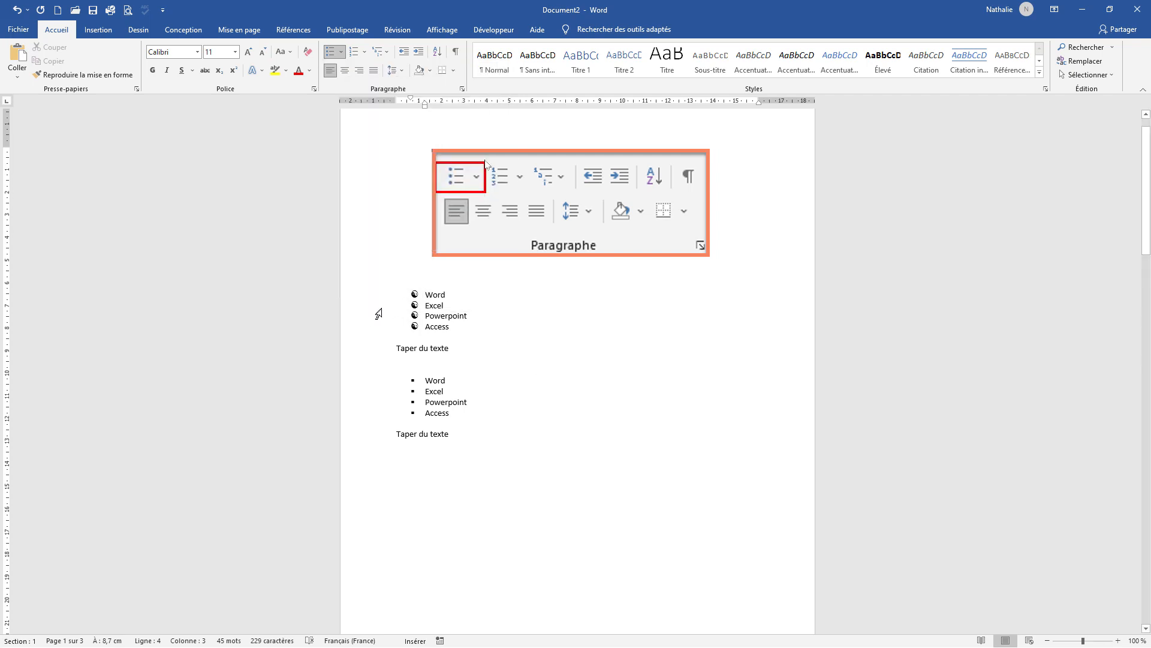
Step: Start a new number format for the four-item lettered list on page 2, with the number style a, b, c, …
left_click(378, 384)
scroll(506, 372, "down", 12)
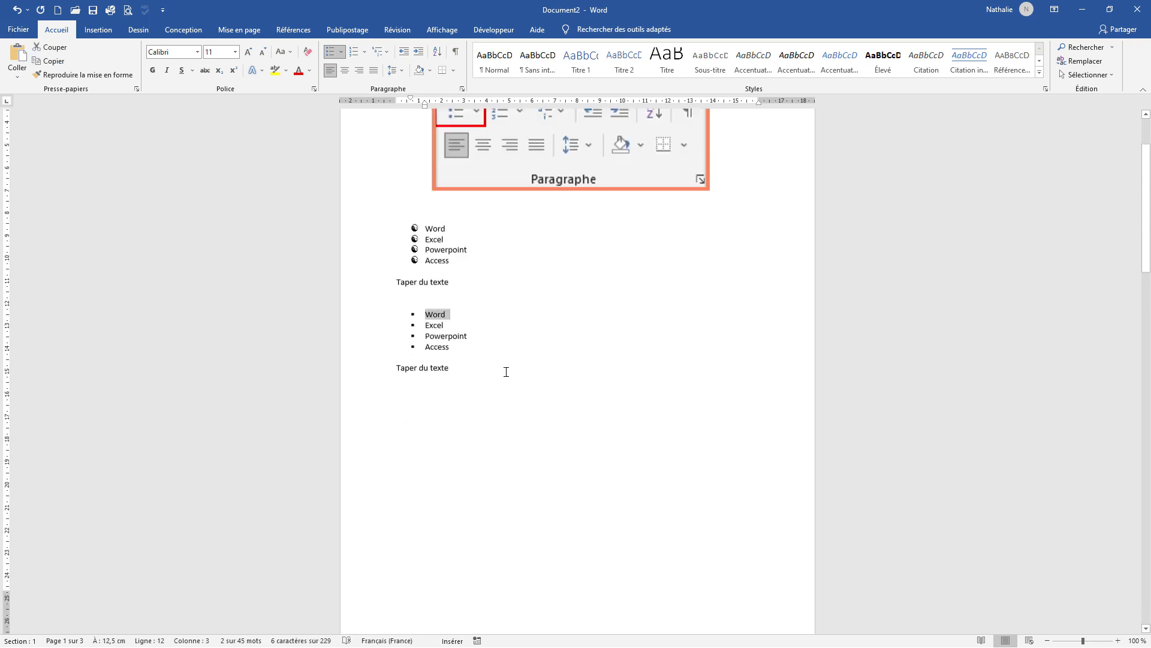
scroll(506, 371, "down", 2)
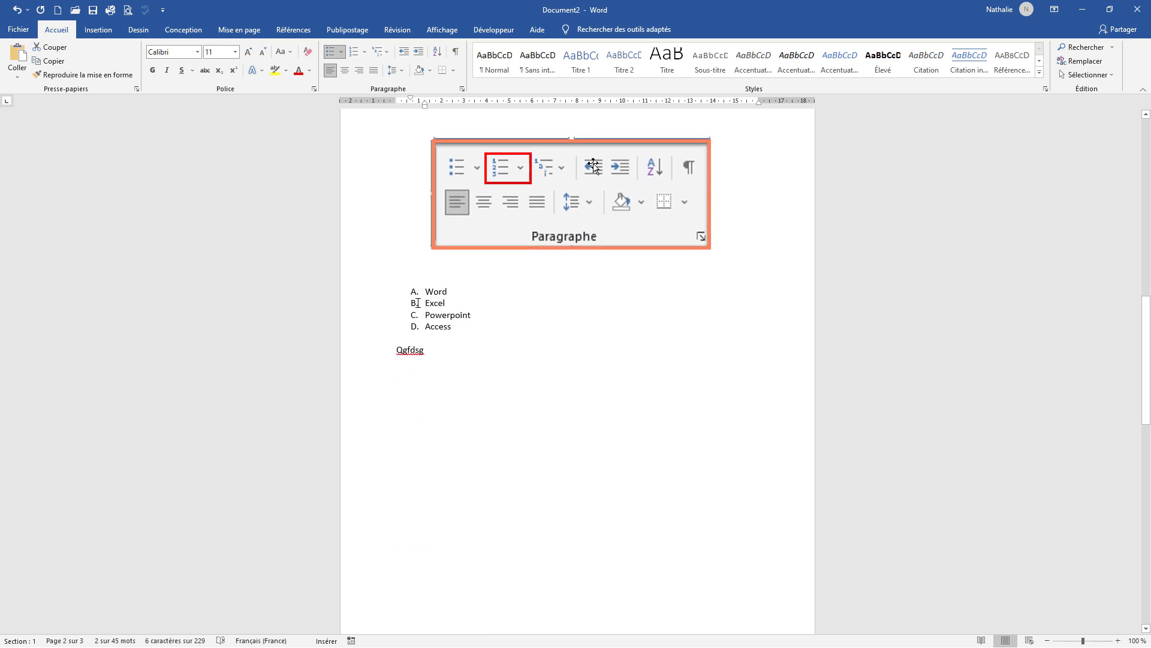
left_click_drag(377, 291, 373, 327)
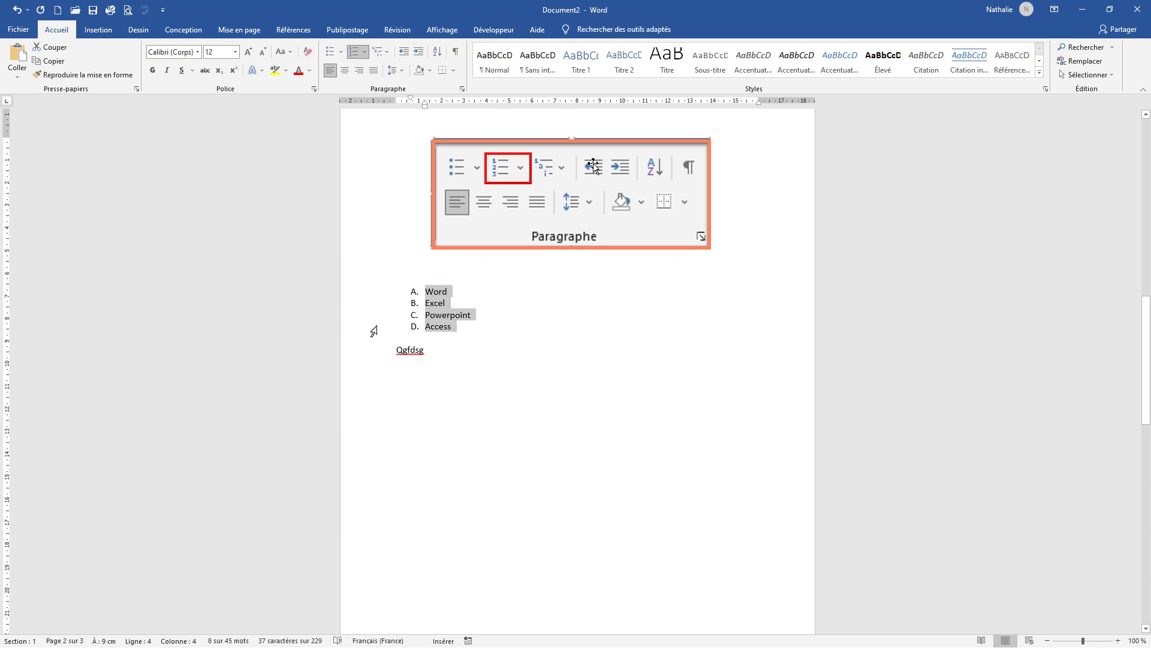
left_click(365, 53)
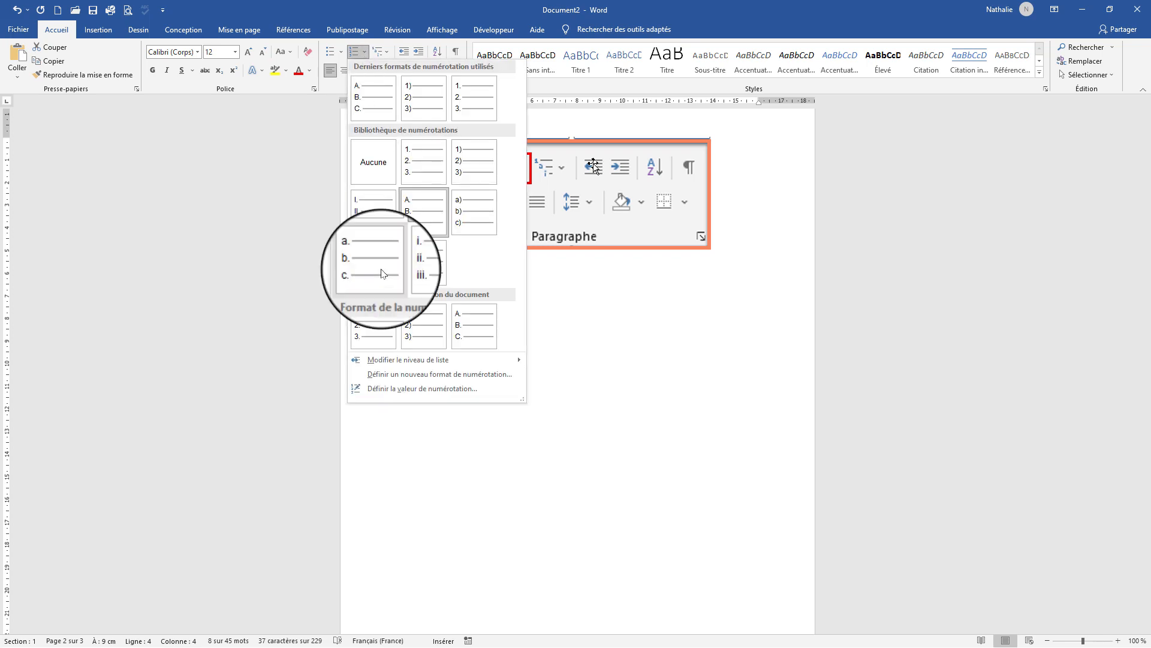
left_click(405, 381)
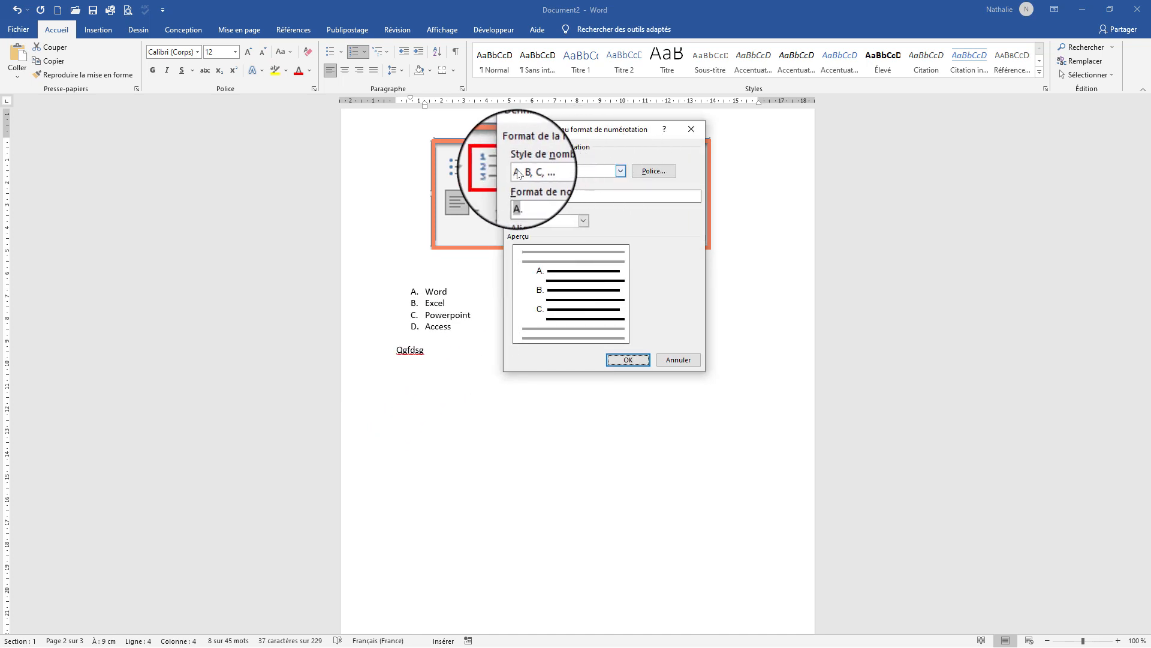
left_click(621, 171)
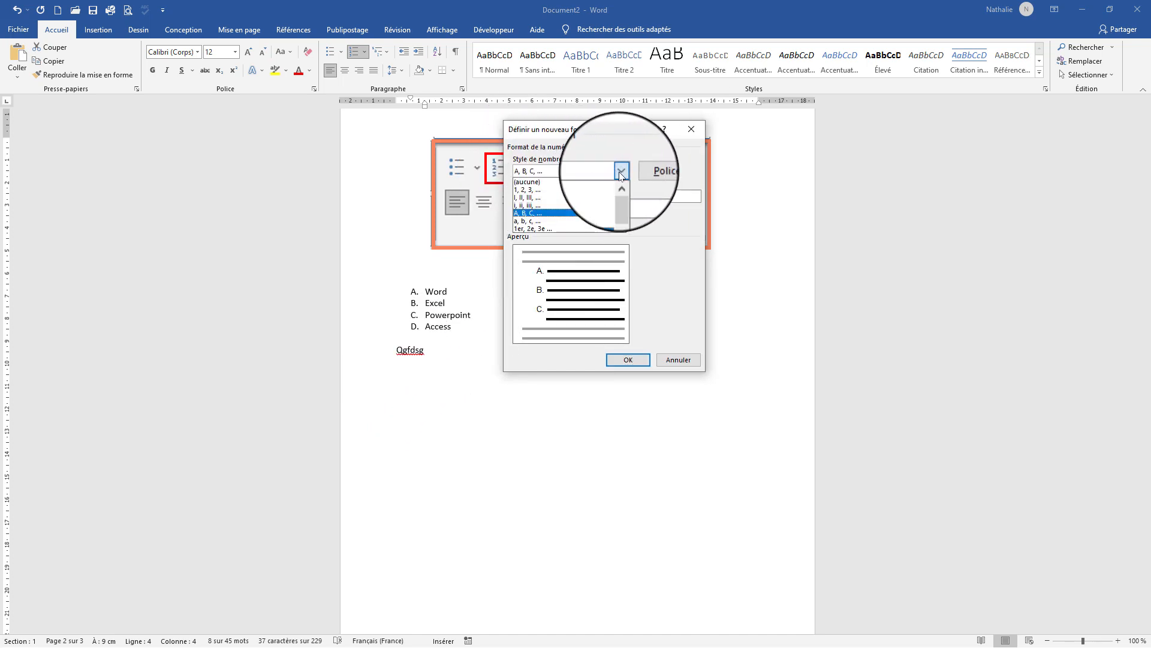
left_click(542, 221)
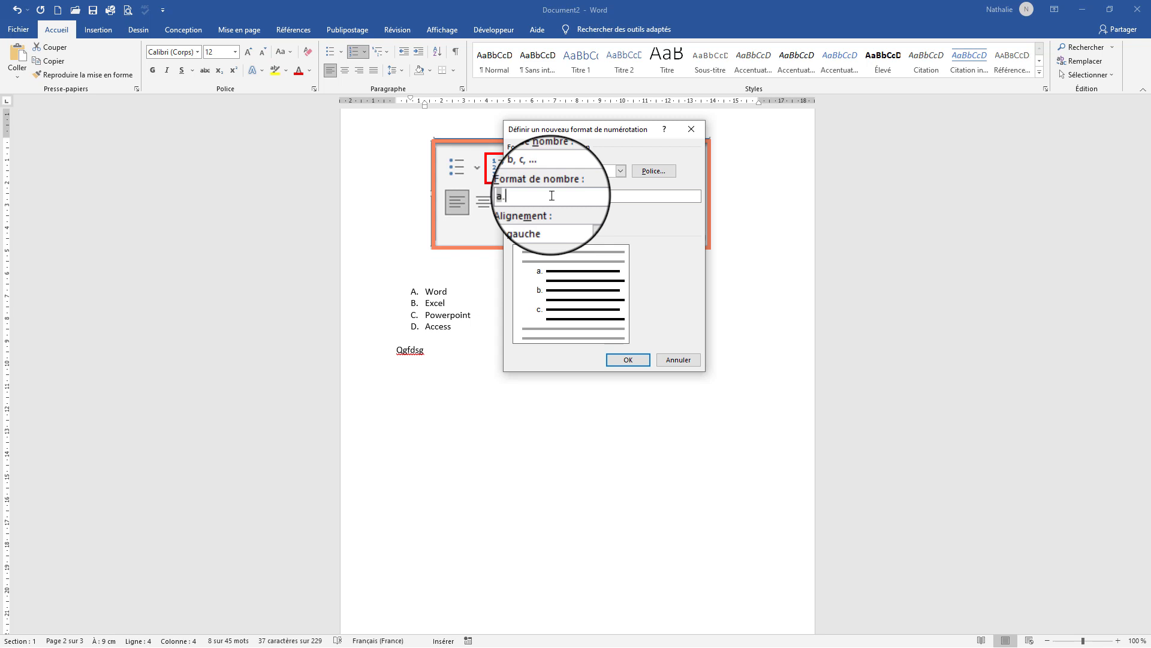
Step: Replace the period in the number format with a closing parenthesis, apply it to the list, and check the format in the numbering library
key("BackSpace")
type(")")
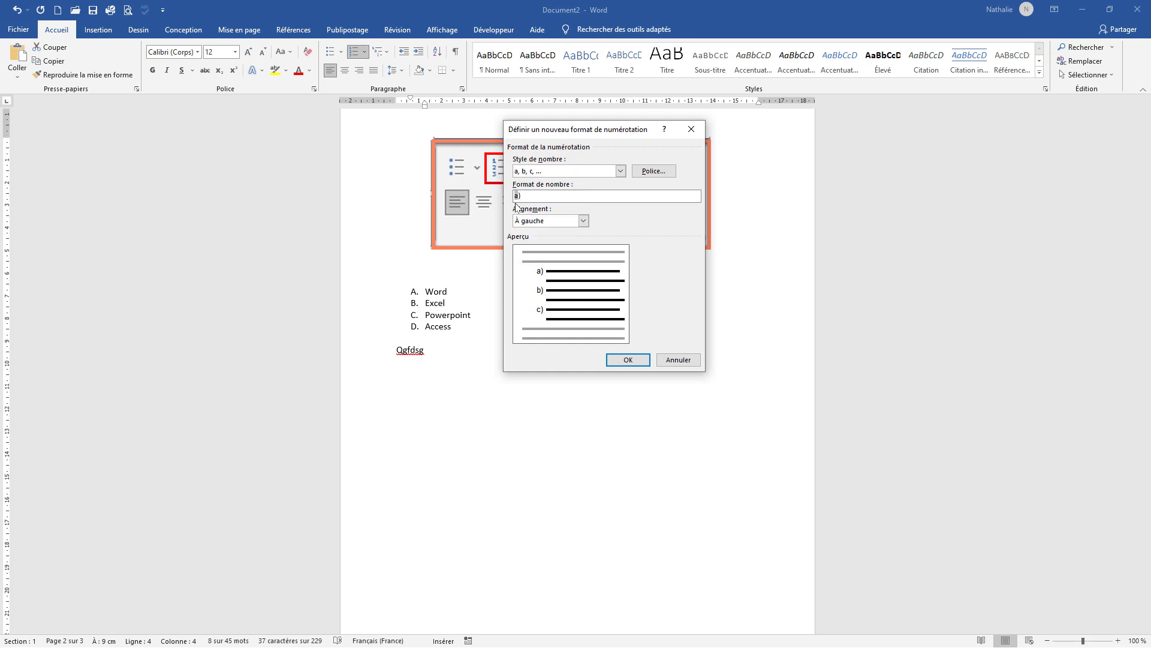
left_click(621, 360)
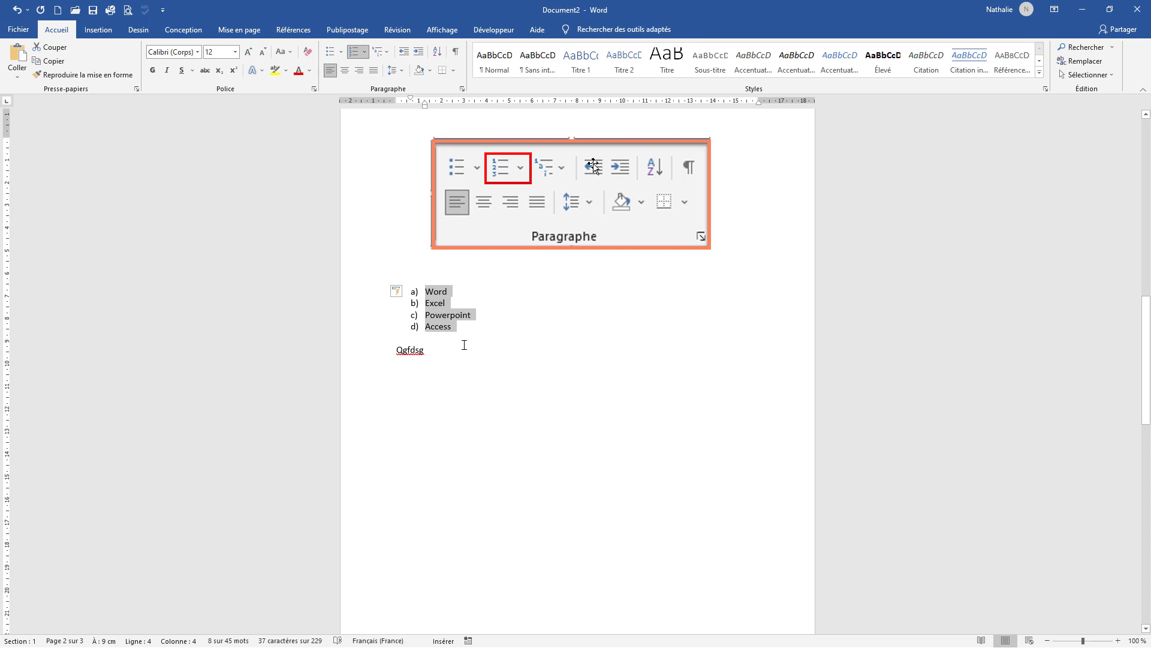
left_click(365, 52)
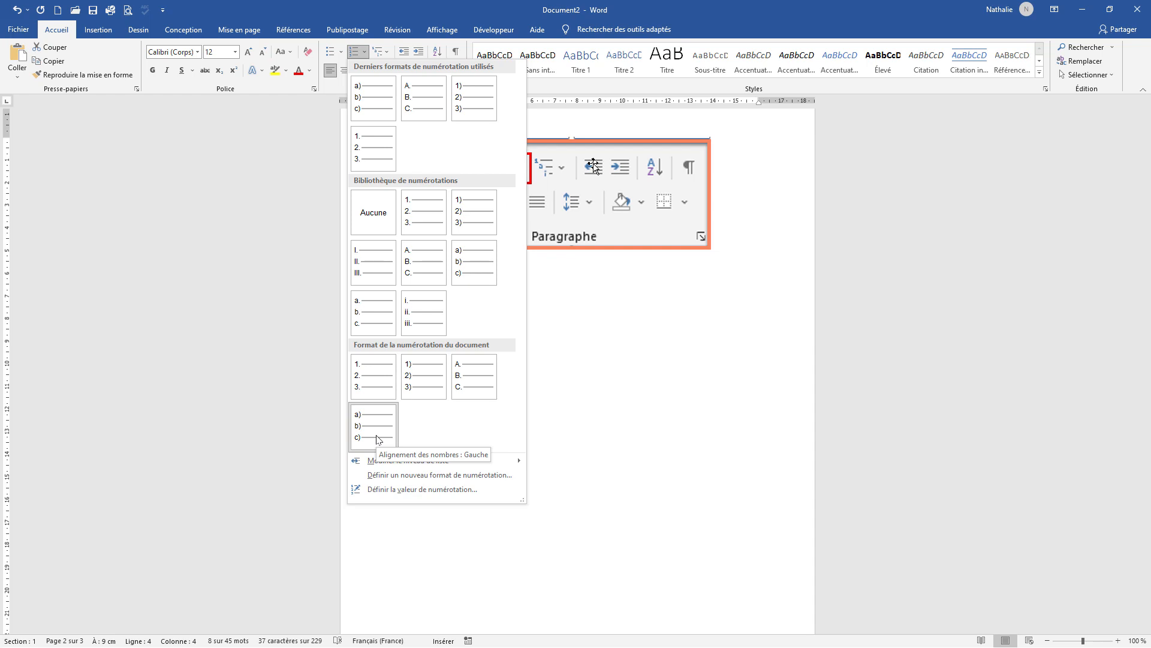
left_click(640, 357)
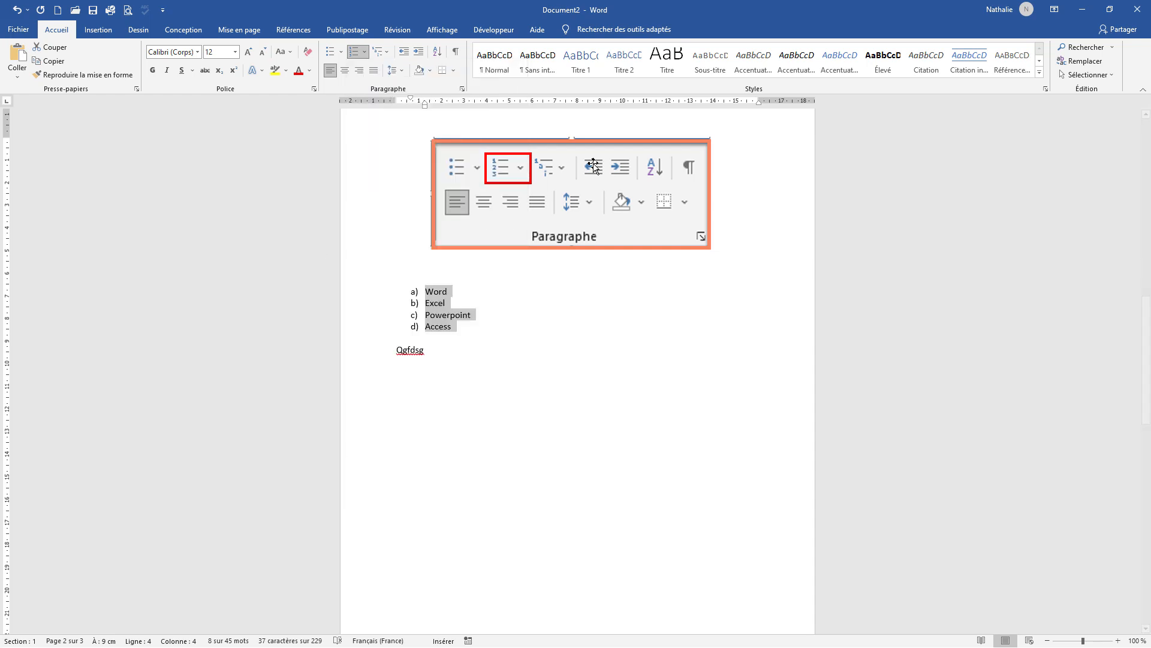